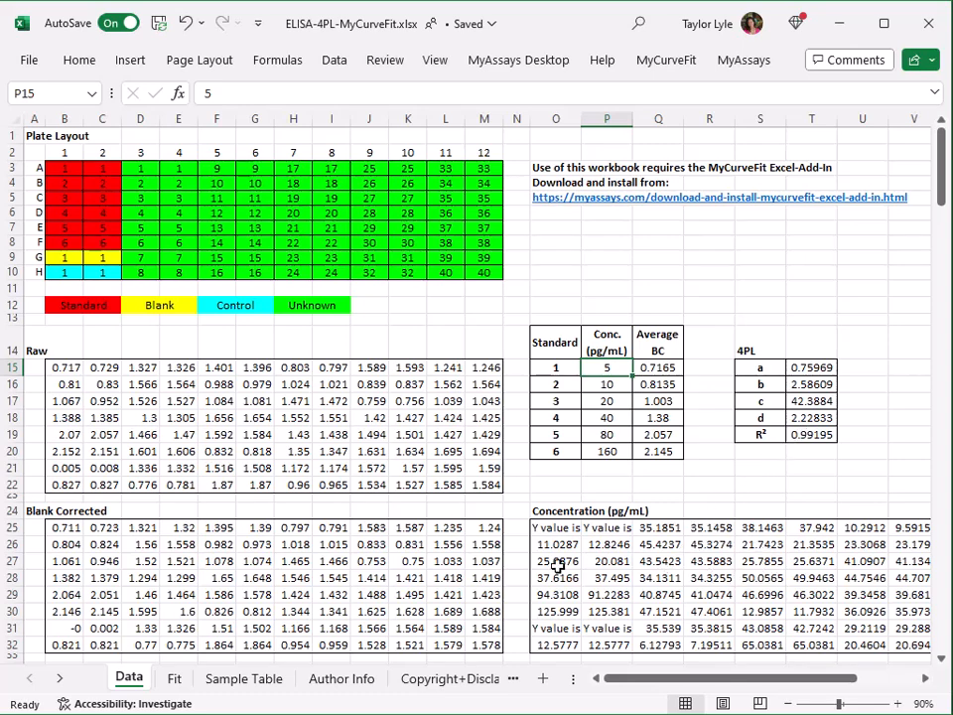
On the Fit sheet, enter a MIN formula over Data!P15:P20 in F2 for Calibrator Min.
{"action": "left_click", "coordinate": [175, 678]}
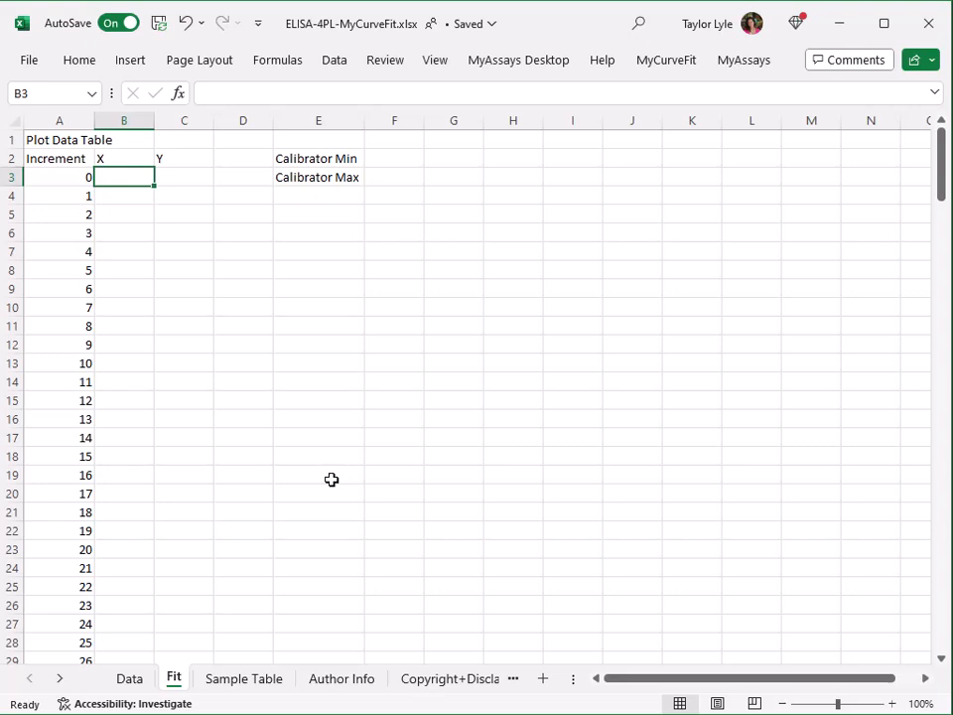
{"action": "left_click", "coordinate": [407, 162]}
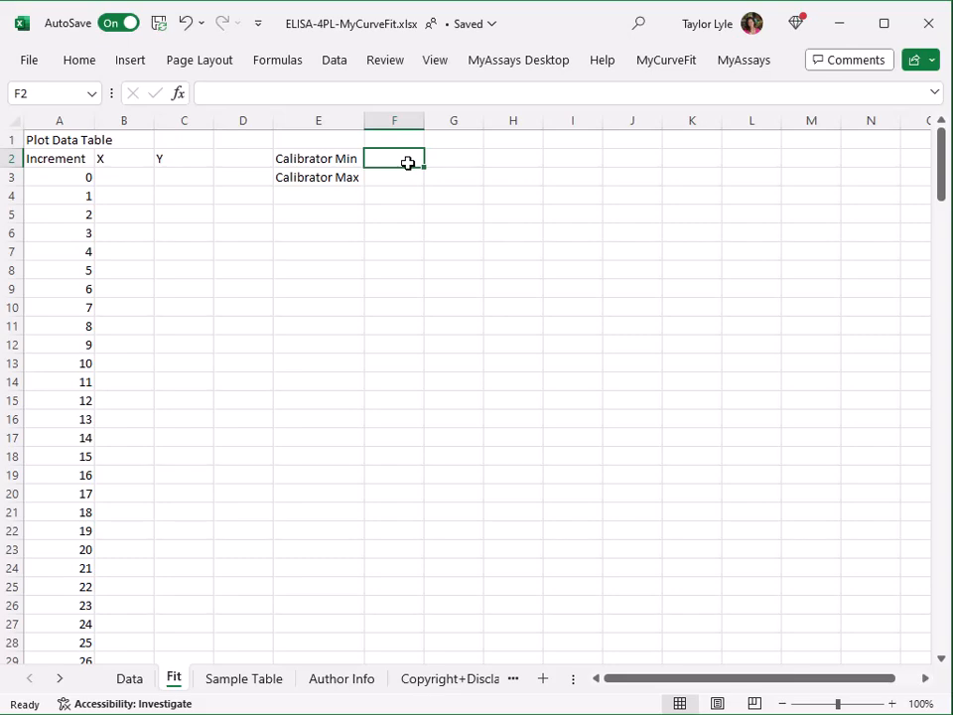
{"action": "type", "text": "=min("}
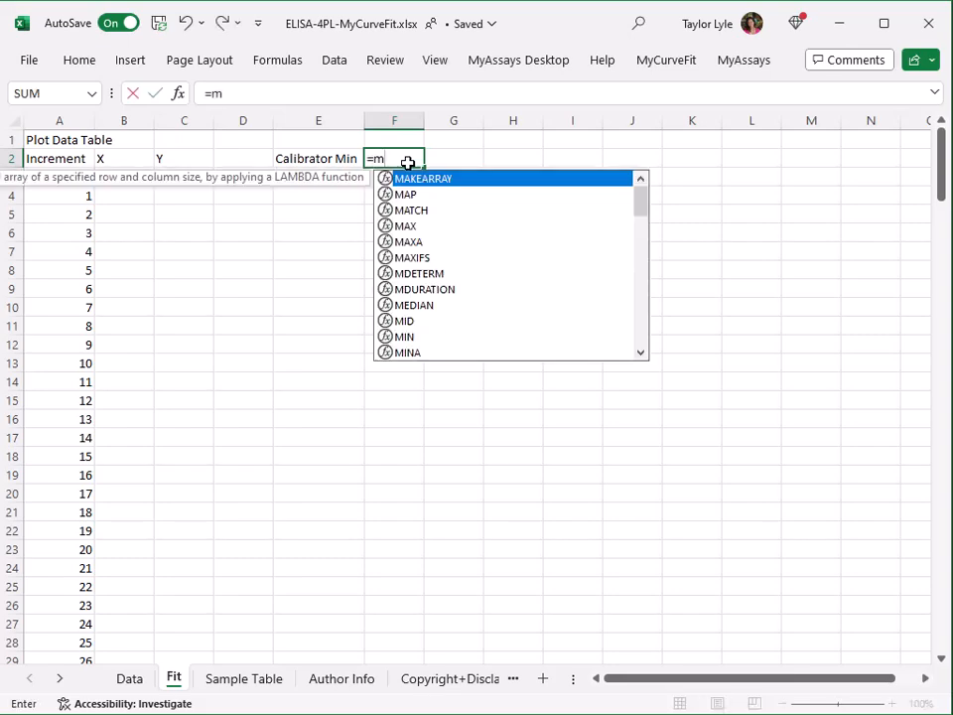
{"action": "left_click", "coordinate": [130, 679]}
{"action": "left_click_drag", "start_coordinate": [612, 366], "coordinate": [608, 449]}
{"action": "key", "text": "Return"}
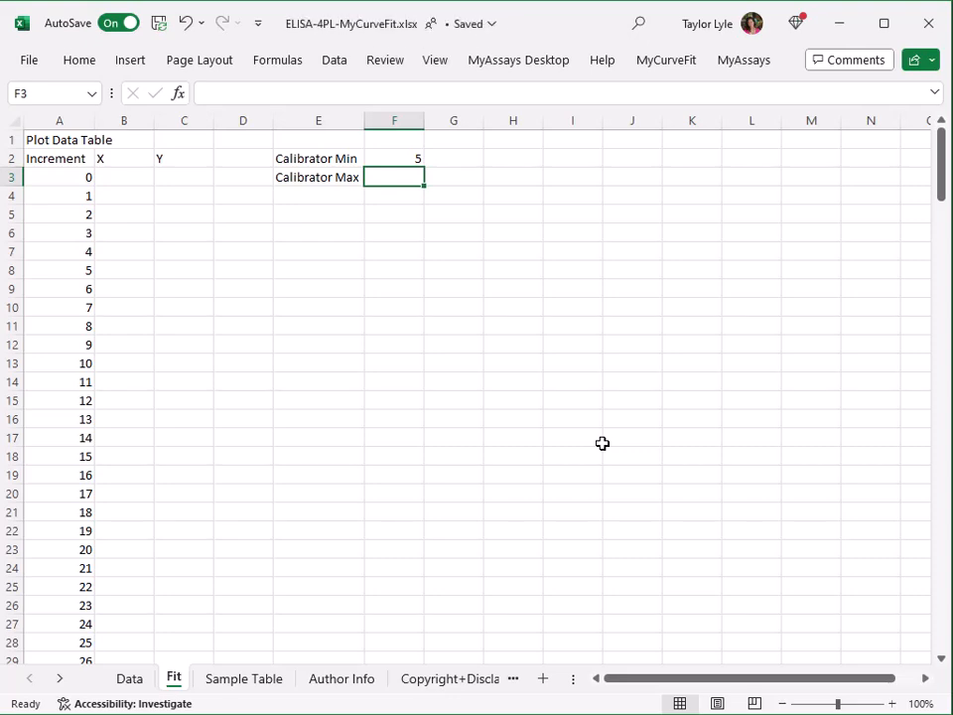
Enter a MAX formula over the standard concentrations Data!P15:P20 in F3 for Calibrator Max.
{"action": "type", "text": "=max("}
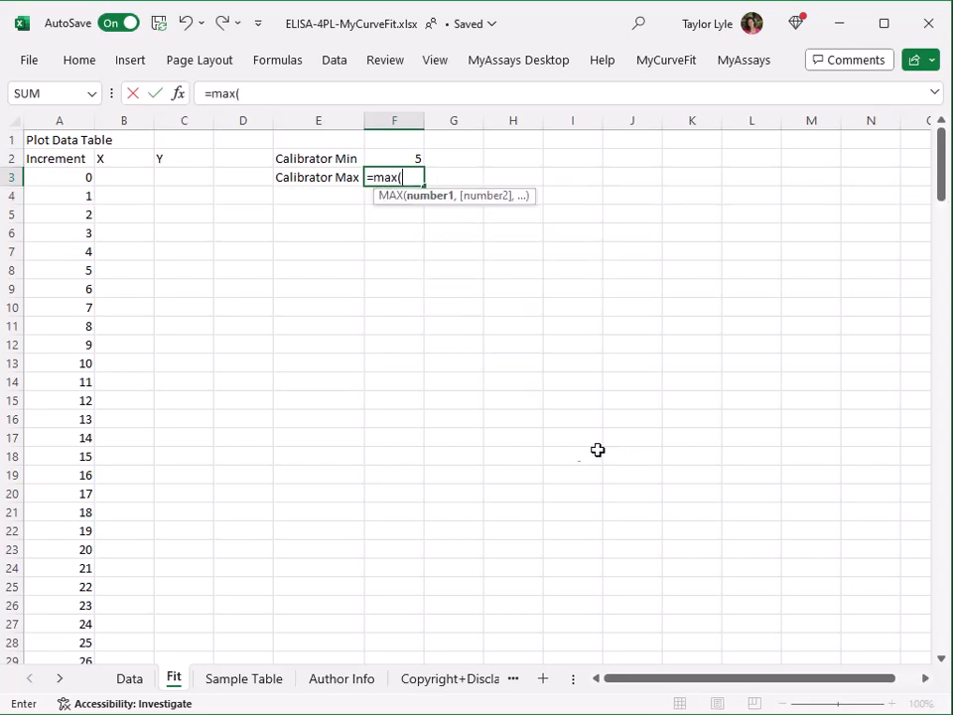
{"action": "left_click", "coordinate": [129, 680]}
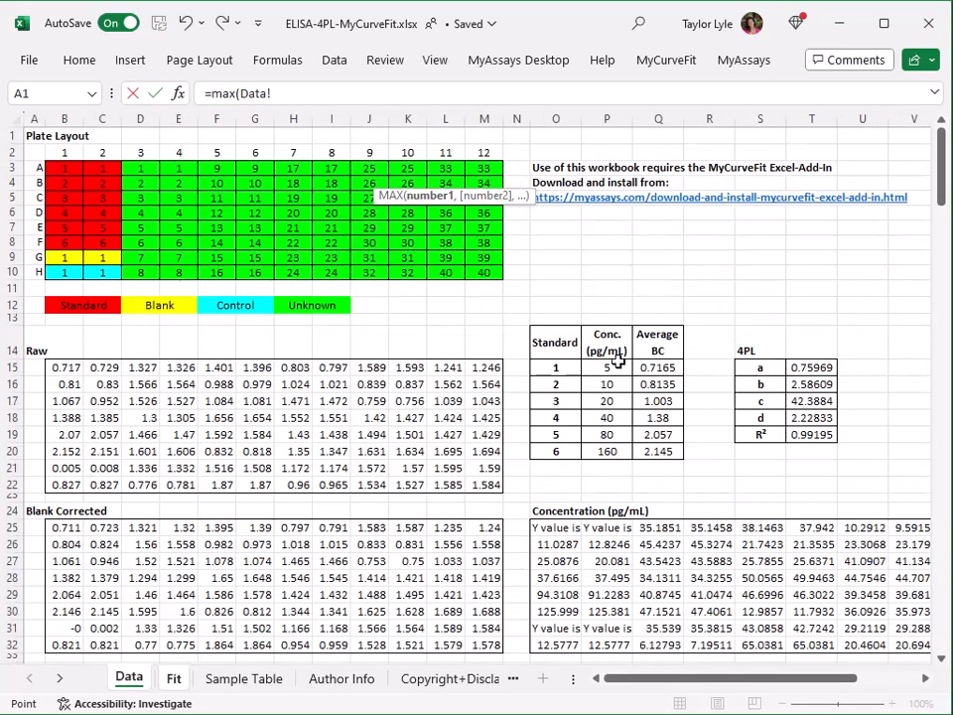
{"action": "left_click_drag", "start_coordinate": [612, 368], "coordinate": [605, 446]}
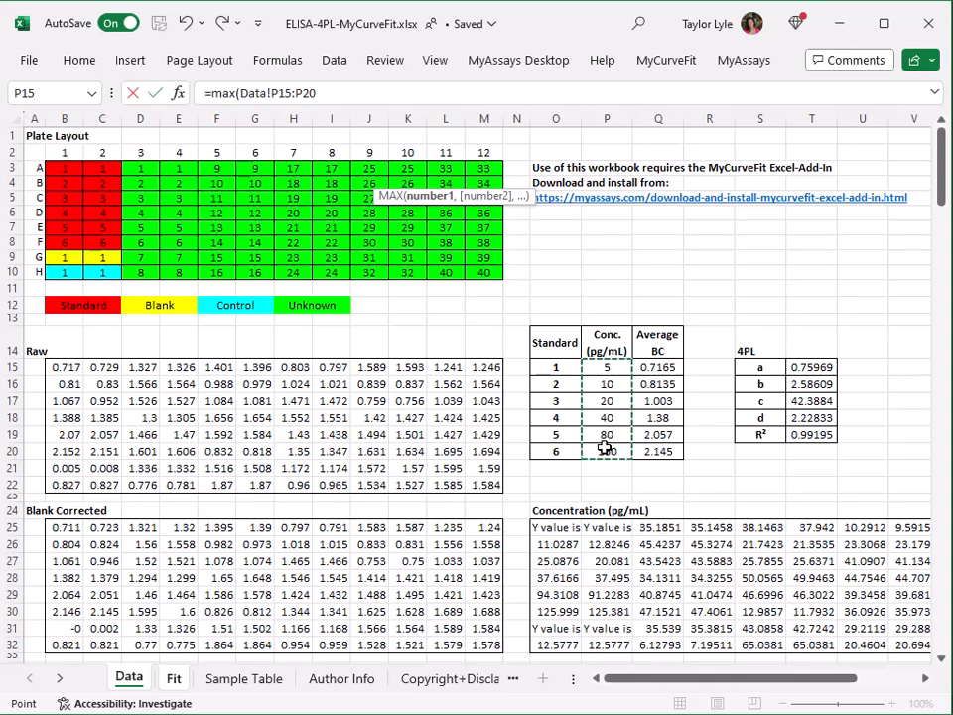
{"action": "key", "text": "Return"}
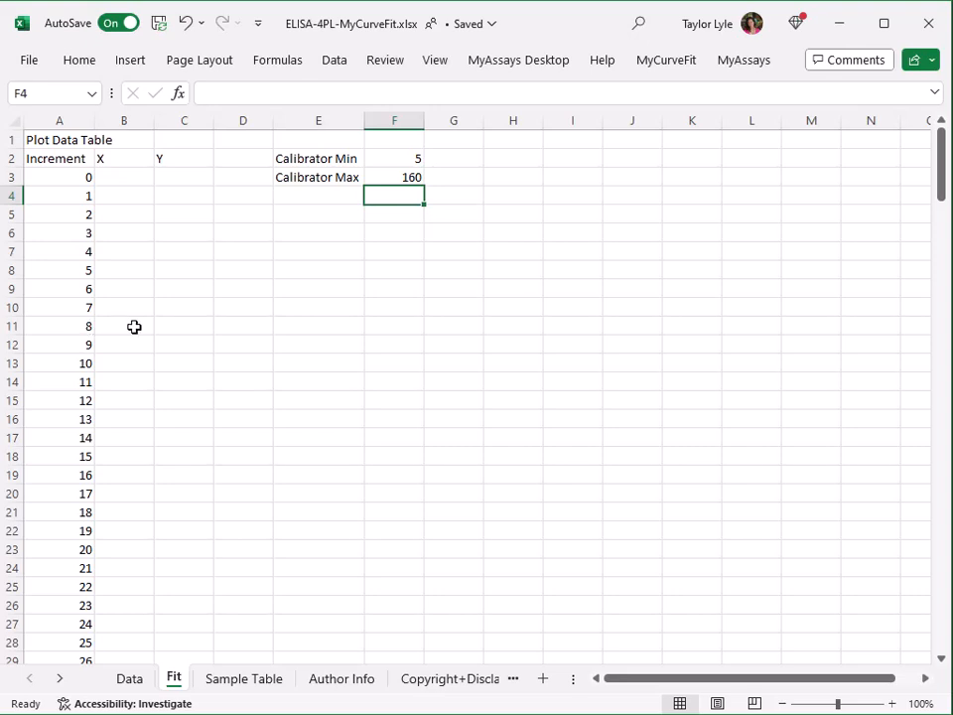
{"action": "scroll", "coordinate": [134, 326], "scroll_direction": "down", "scroll_amount": 20}
{"action": "scroll", "coordinate": [134, 327], "scroll_direction": "down", "scroll_amount": 5}
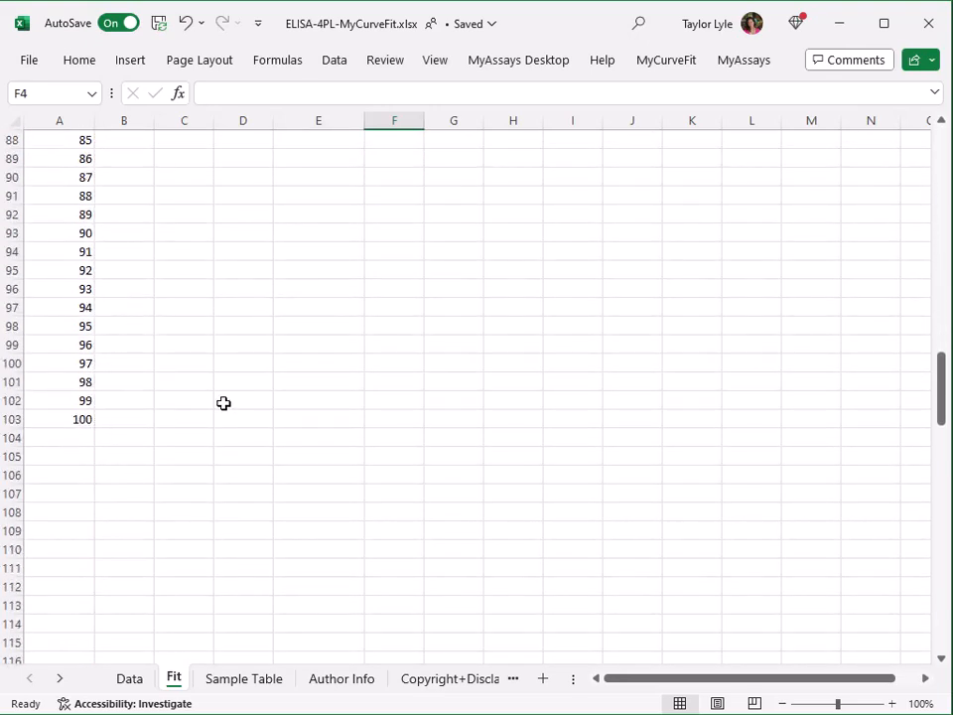
{"action": "scroll", "coordinate": [223, 403], "scroll_direction": "up", "scroll_amount": 20}
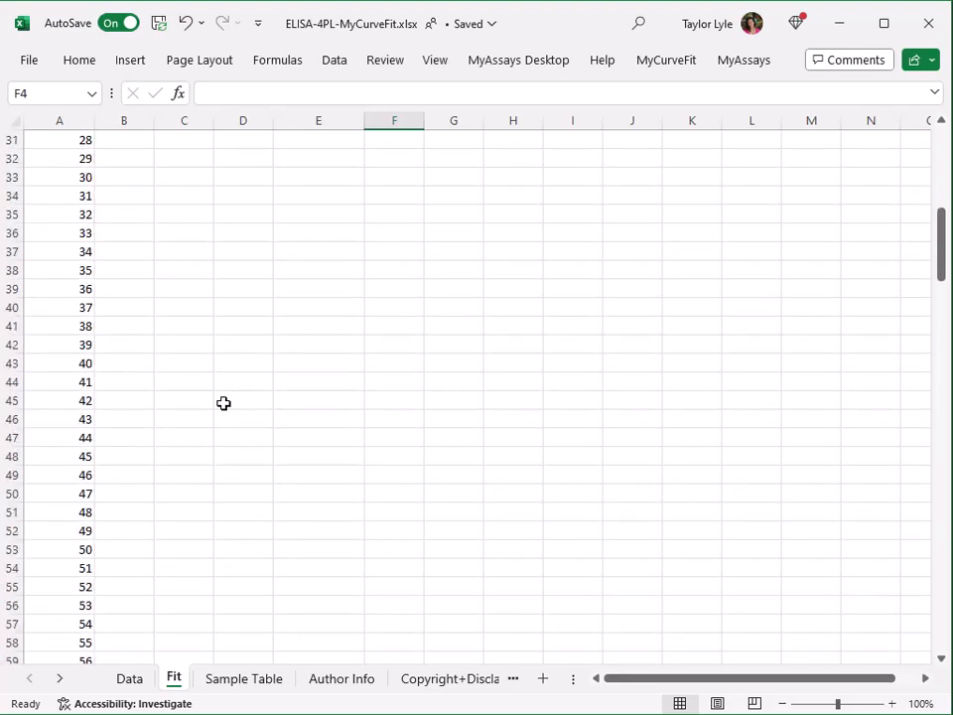
{"action": "scroll", "coordinate": [223, 403], "scroll_direction": "up", "scroll_amount": 4}
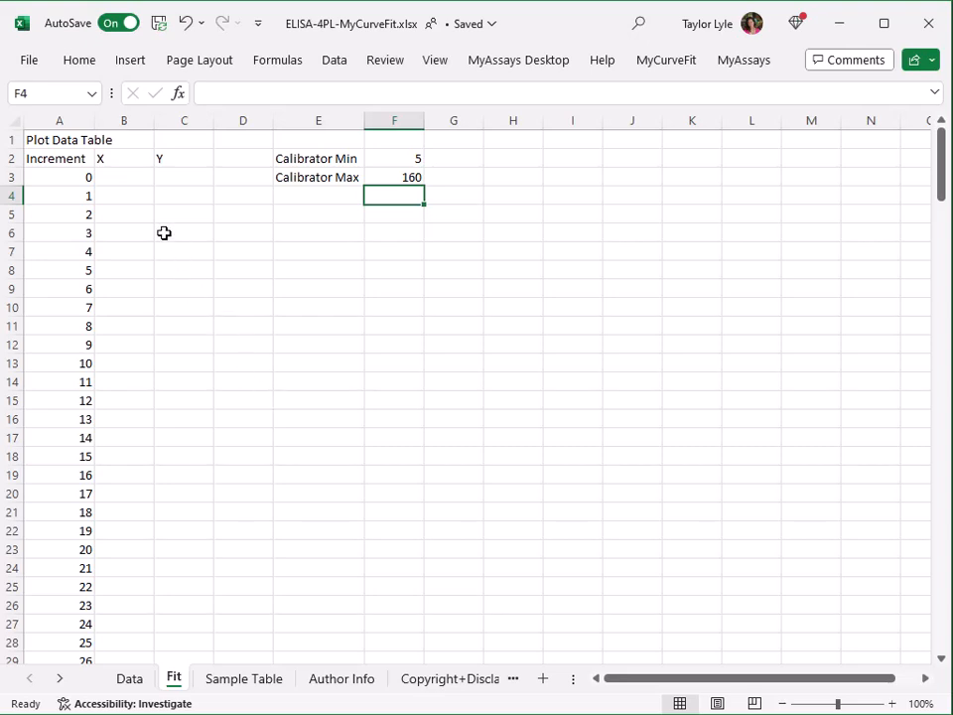
Enter the first X value's formula =$F$2+A3*(($F$3-$F$2)/100) in cell B3.
{"action": "left_click", "coordinate": [125, 176]}
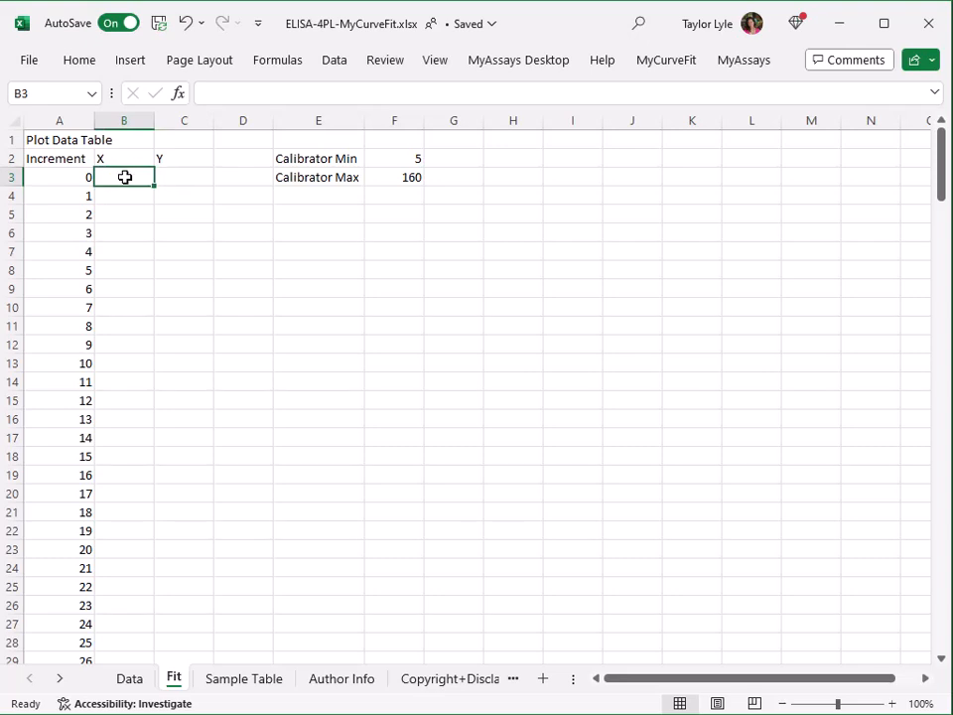
{"action": "type", "text": "="}
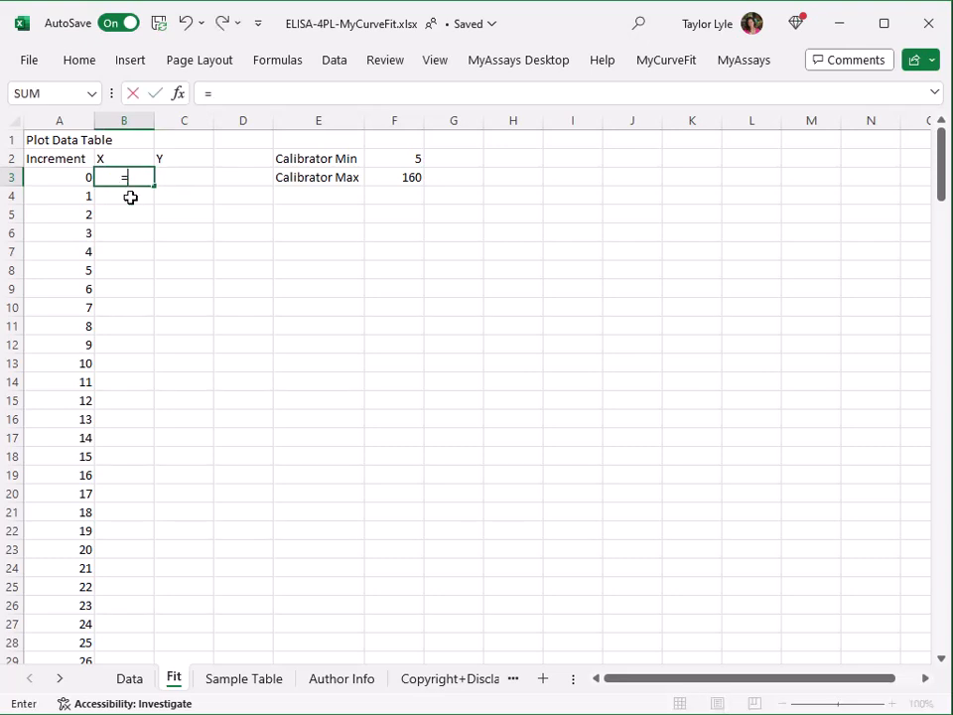
{"action": "left_click", "coordinate": [397, 158]}
{"action": "key", "text": "F4"}
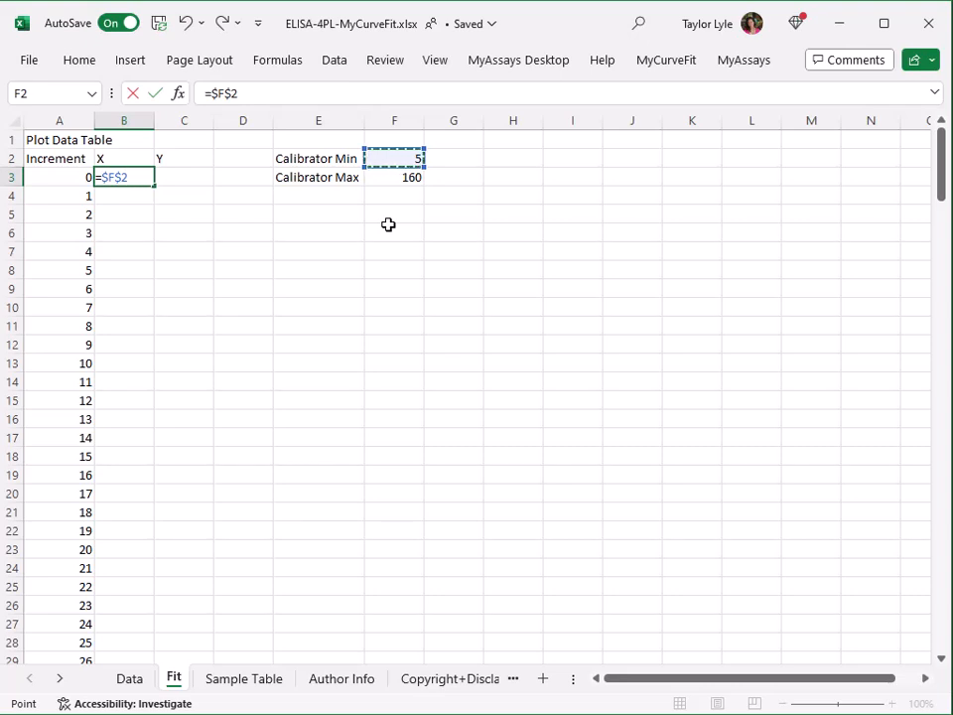
{"action": "type", "text": "+"}
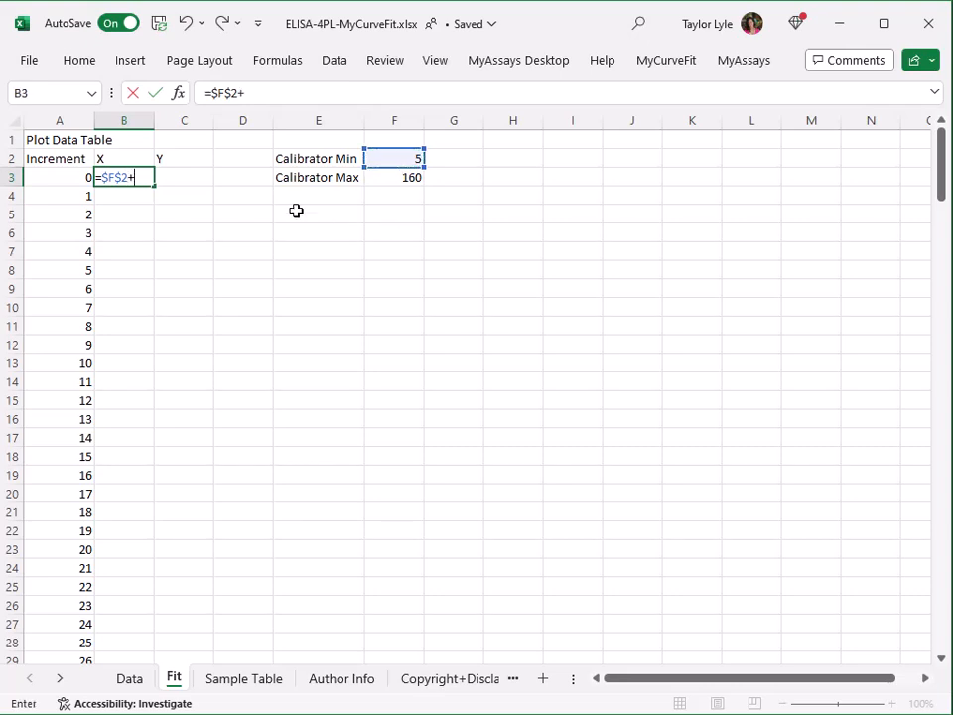
{"action": "left_click", "coordinate": [58, 175]}
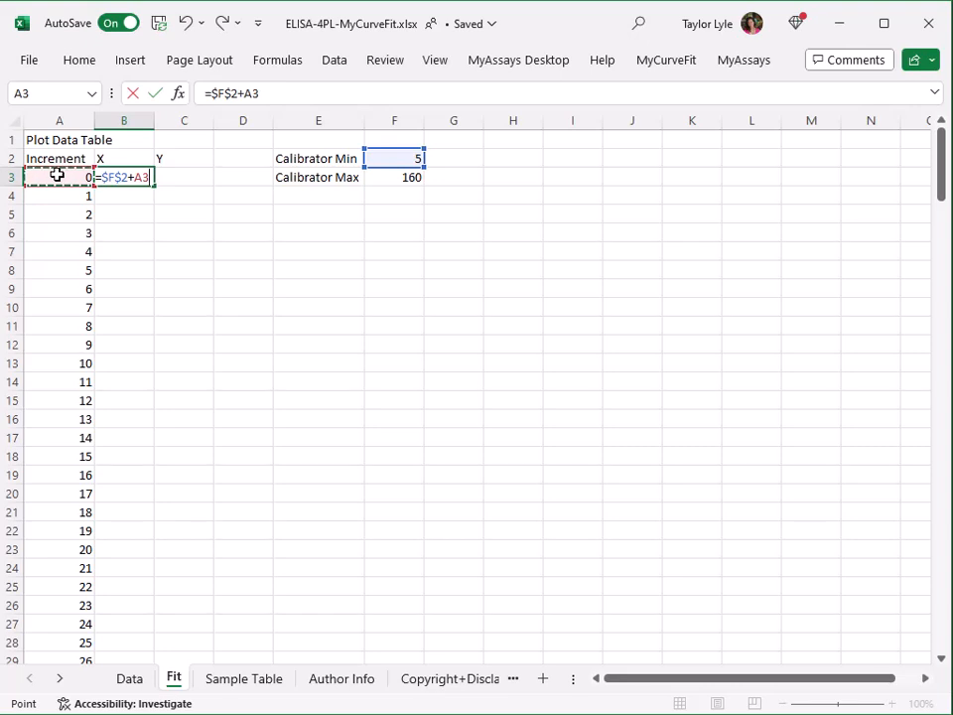
{"action": "type", "text": "*(("}
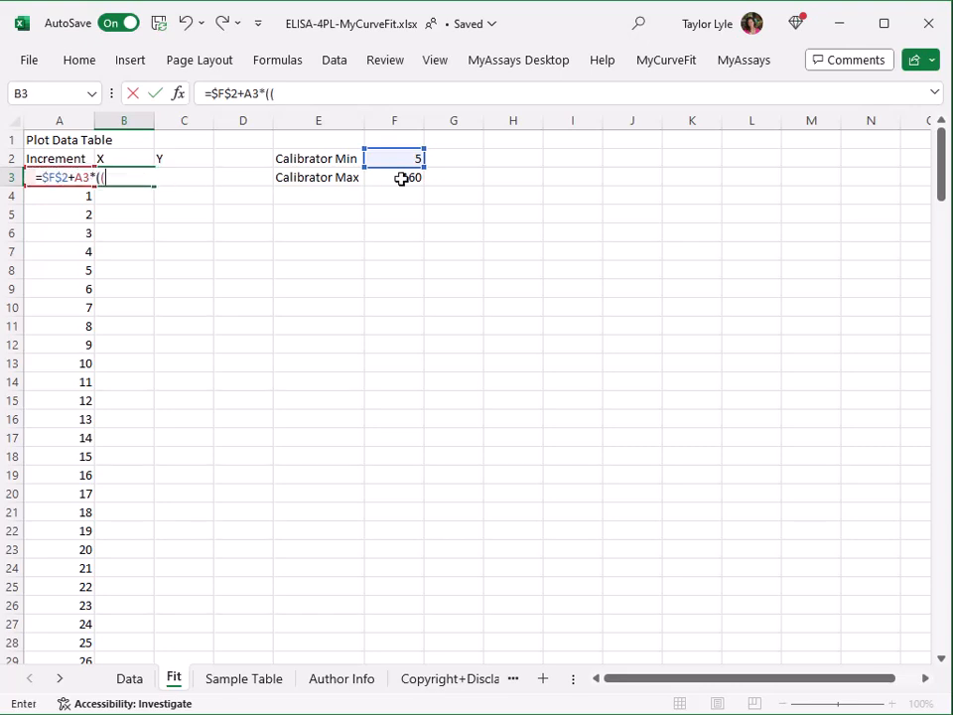
{"action": "left_click", "coordinate": [401, 179]}
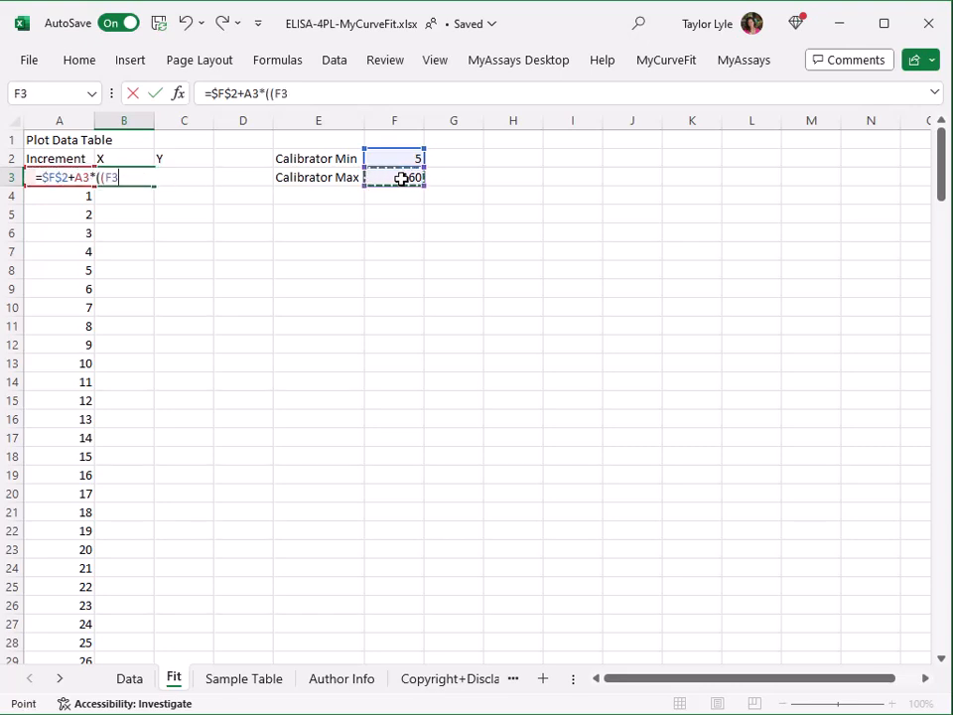
{"action": "key", "text": "F4"}
{"action": "type", "text": "-"}
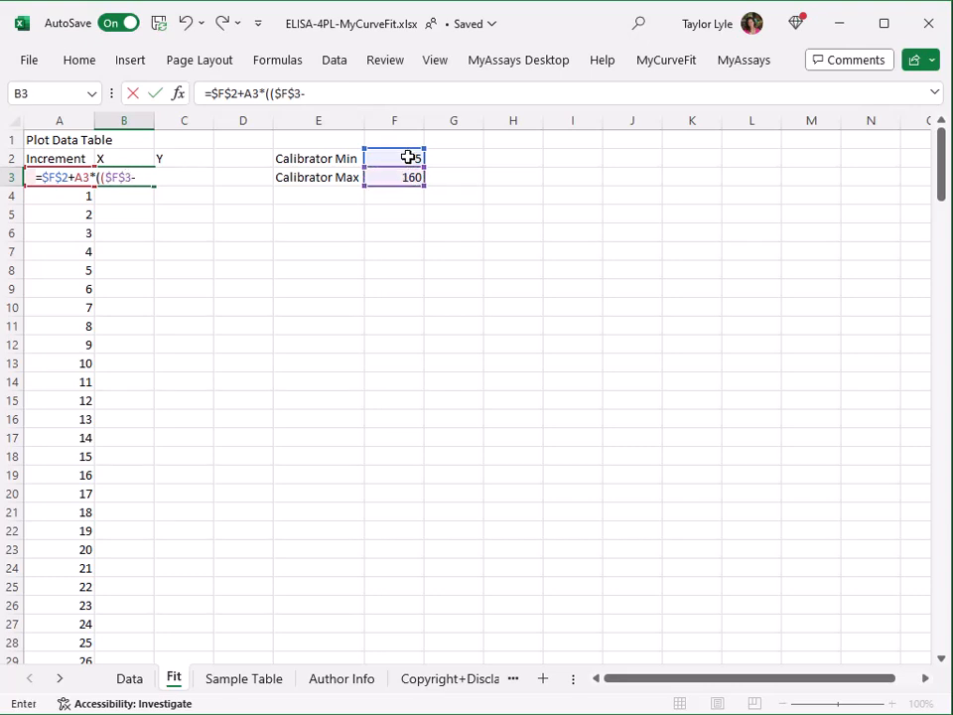
{"action": "left_click", "coordinate": [408, 156]}
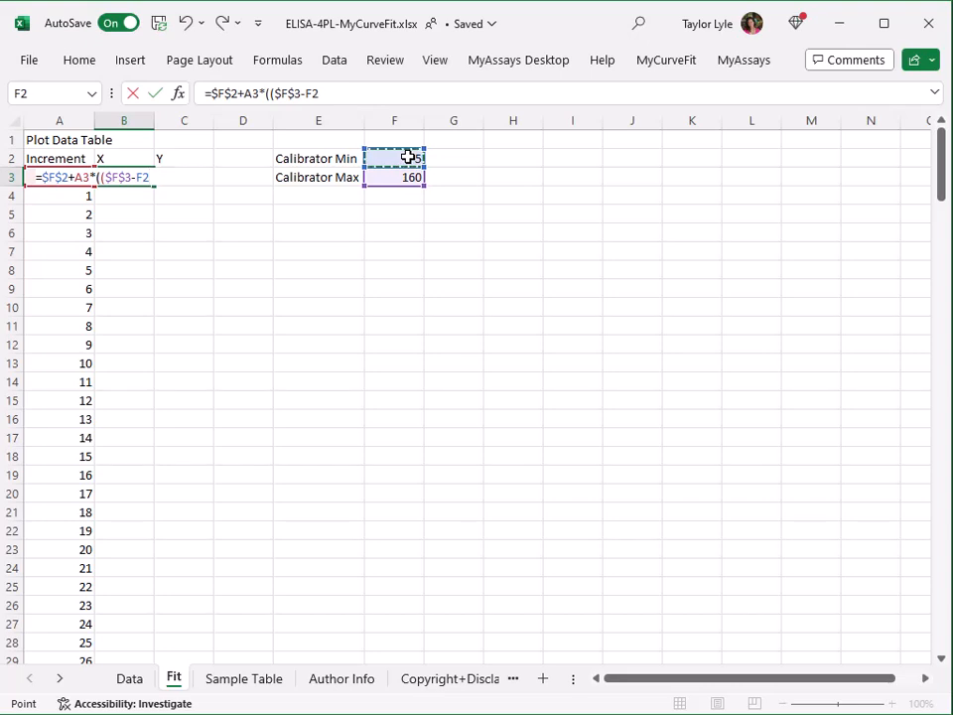
{"action": "key", "text": "F4"}
{"action": "type", "text": ")/"}
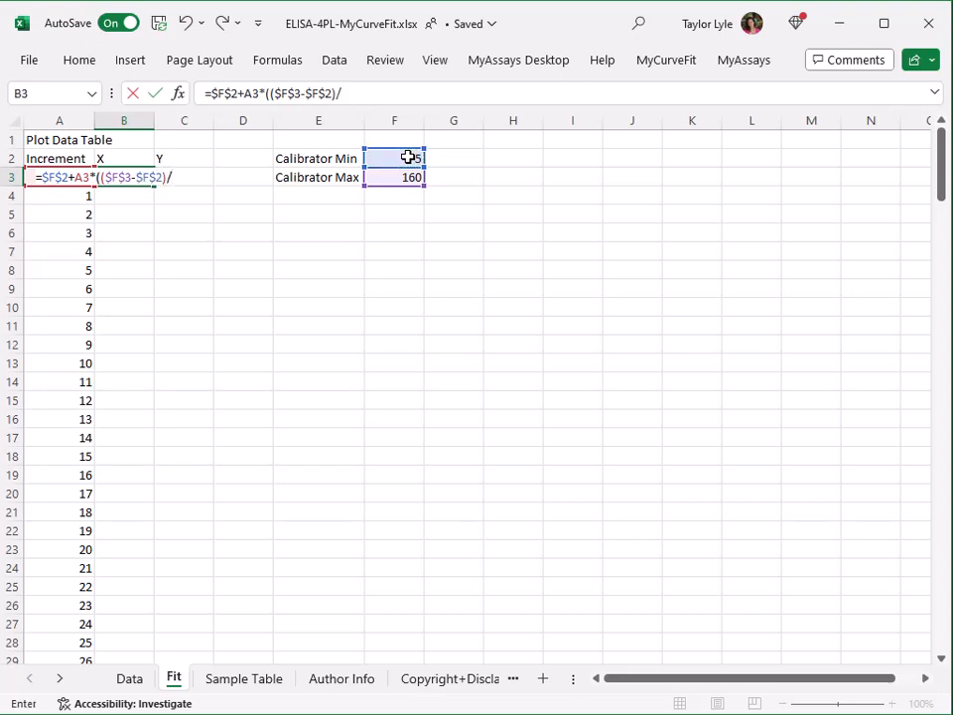
{"action": "type", "text": "100)"}
{"action": "key", "text": "Return"}
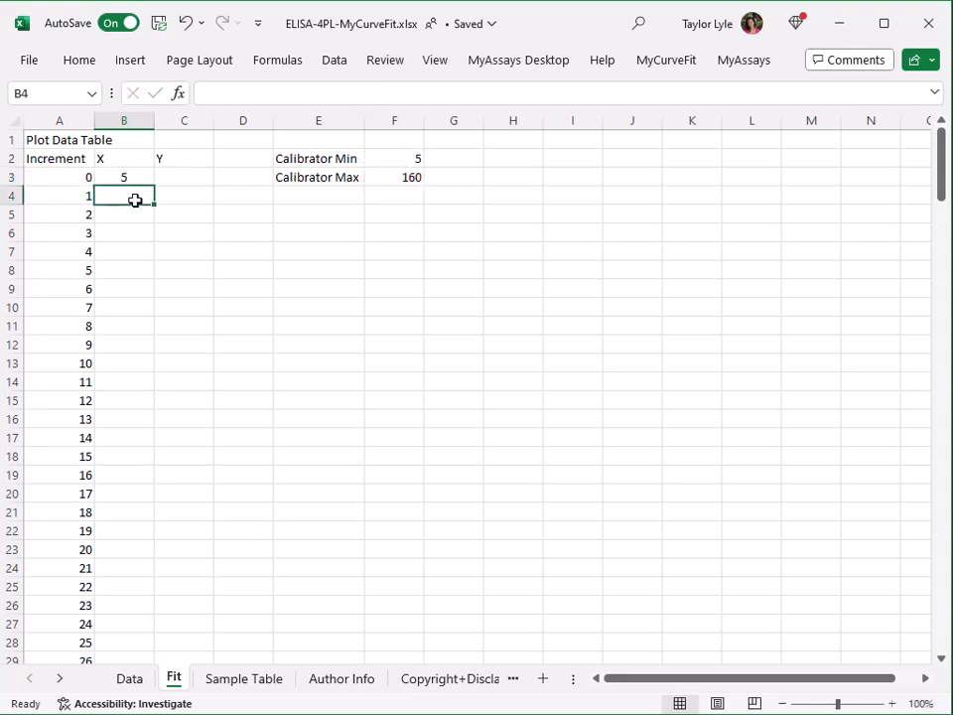
Fill the X formula from B3 down to B103, alongside the last increment.
{"action": "left_click", "coordinate": [132, 175]}
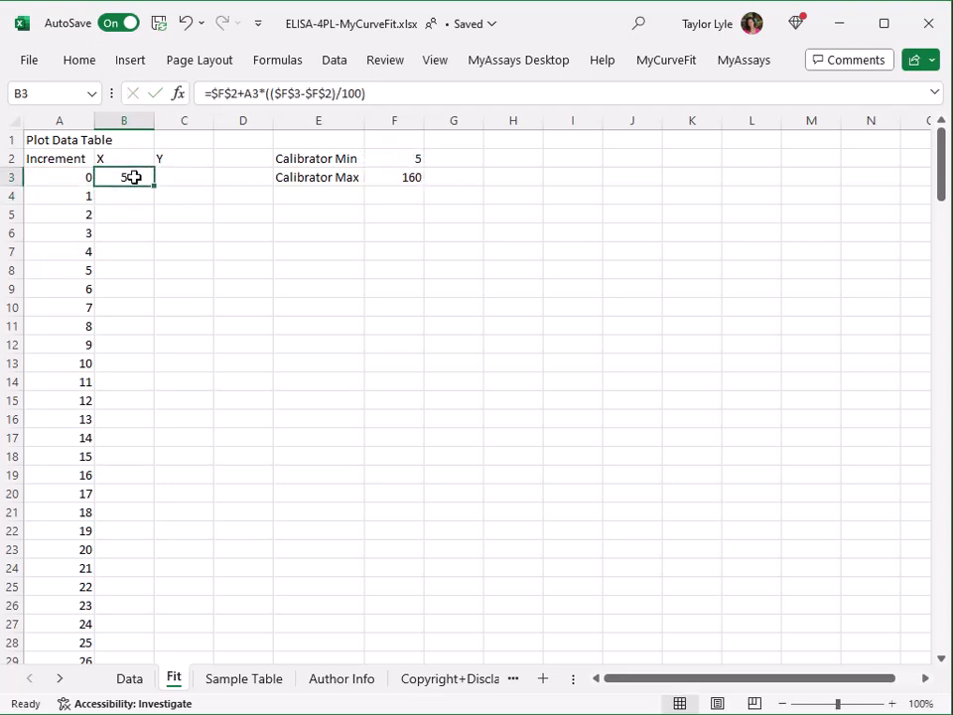
{"action": "left_click_drag", "start_coordinate": [152, 186], "coordinate": [153, 625]}
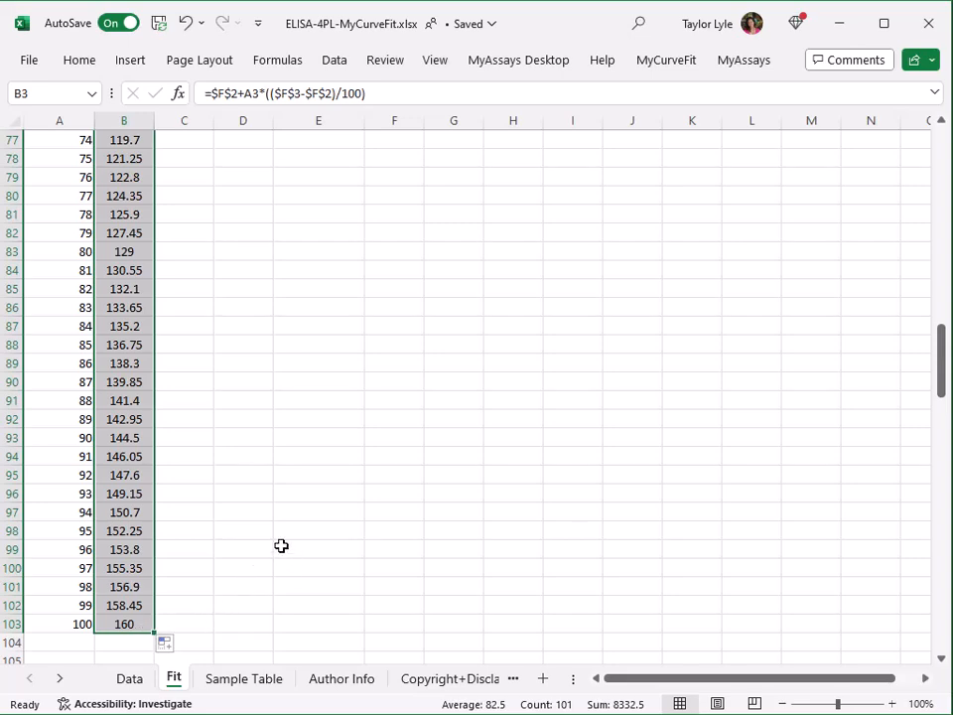
{"action": "scroll", "coordinate": [281, 545], "scroll_direction": "up", "scroll_amount": 20}
Enter =MyCurveFit.4PL.CalcY(Data!$T$15:$T$18,Fit!B3) in C3 to calculate the first Y value from the 4PL parameters.
{"action": "key", "text": "Right"}
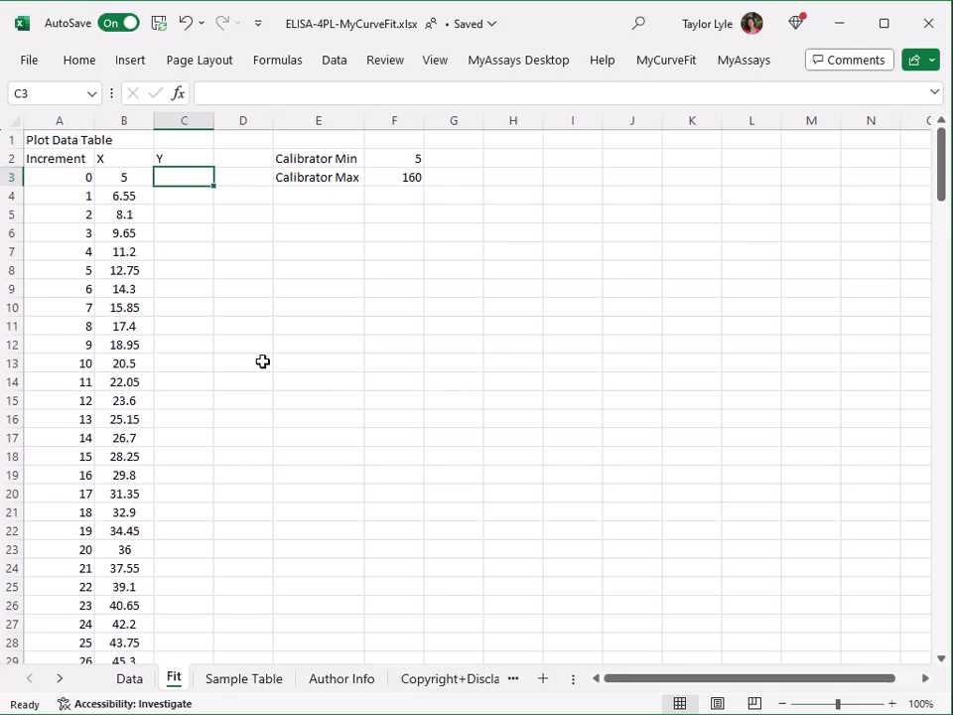
{"action": "type", "text": "=mycur"}
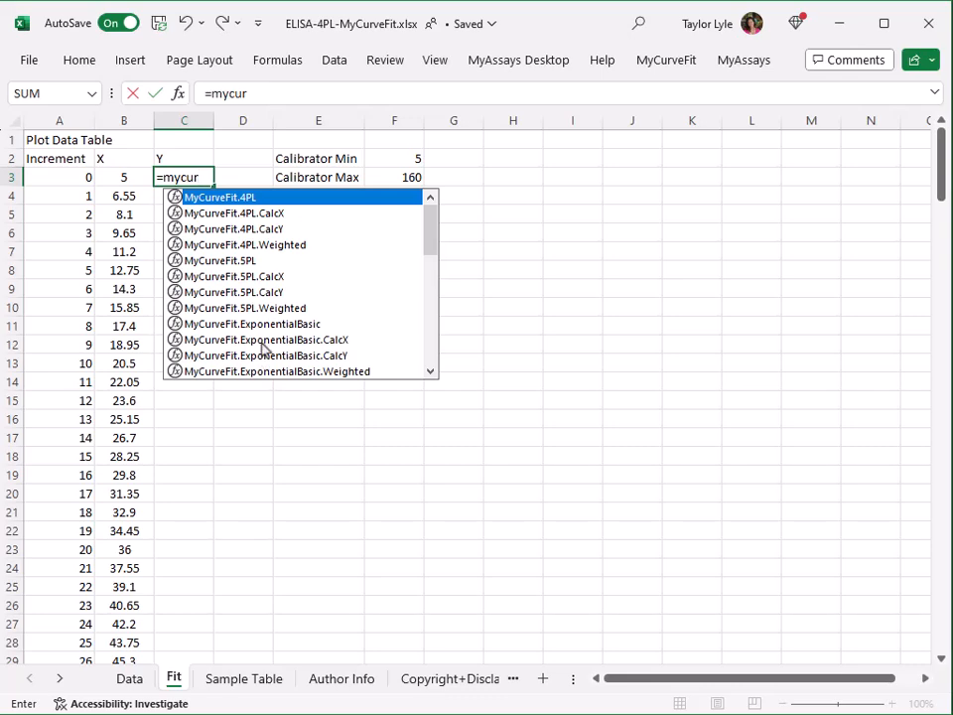
{"action": "double_click", "coordinate": [266, 230]}
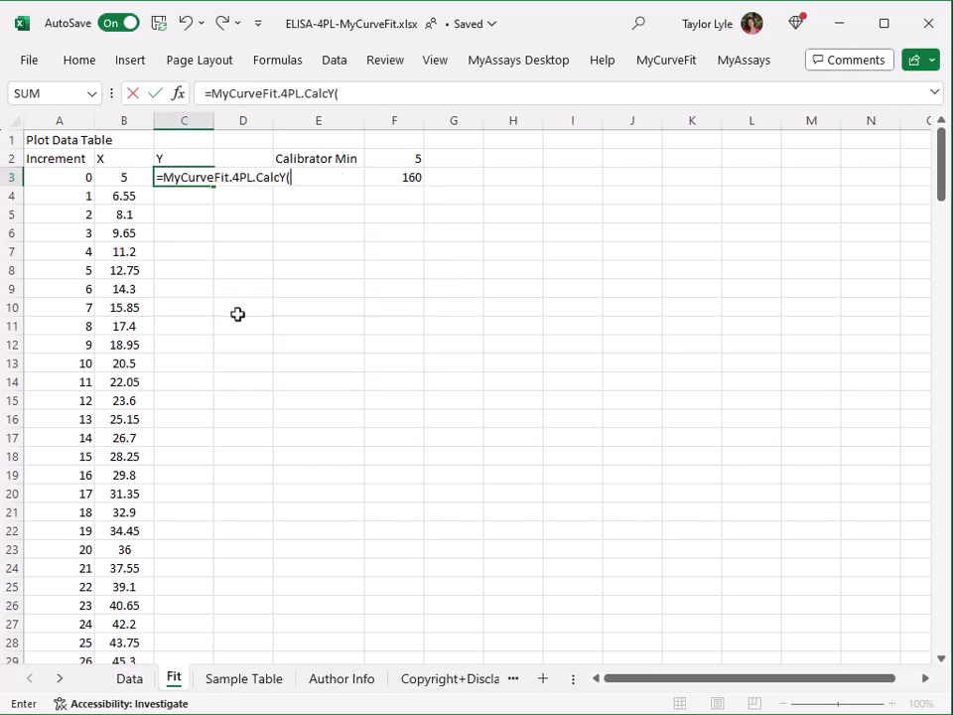
{"action": "left_click", "coordinate": [137, 679]}
{"action": "left_click", "coordinate": [812, 367]}
{"action": "left_click_drag", "start_coordinate": [816, 367], "coordinate": [816, 413]}
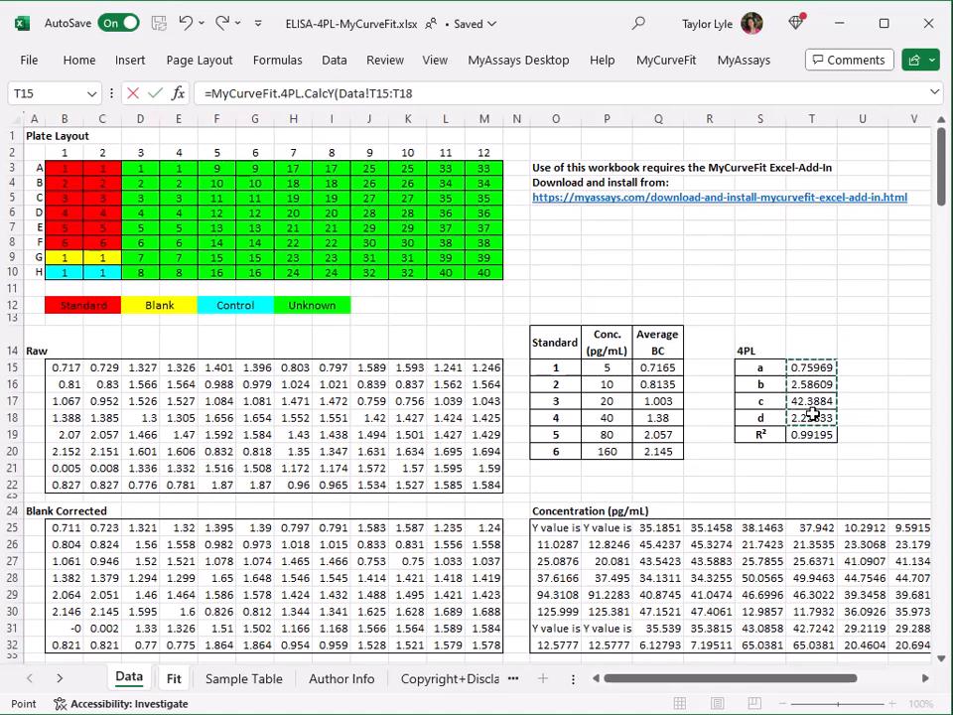
{"action": "key", "text": "F4"}
{"action": "type", "text": ","}
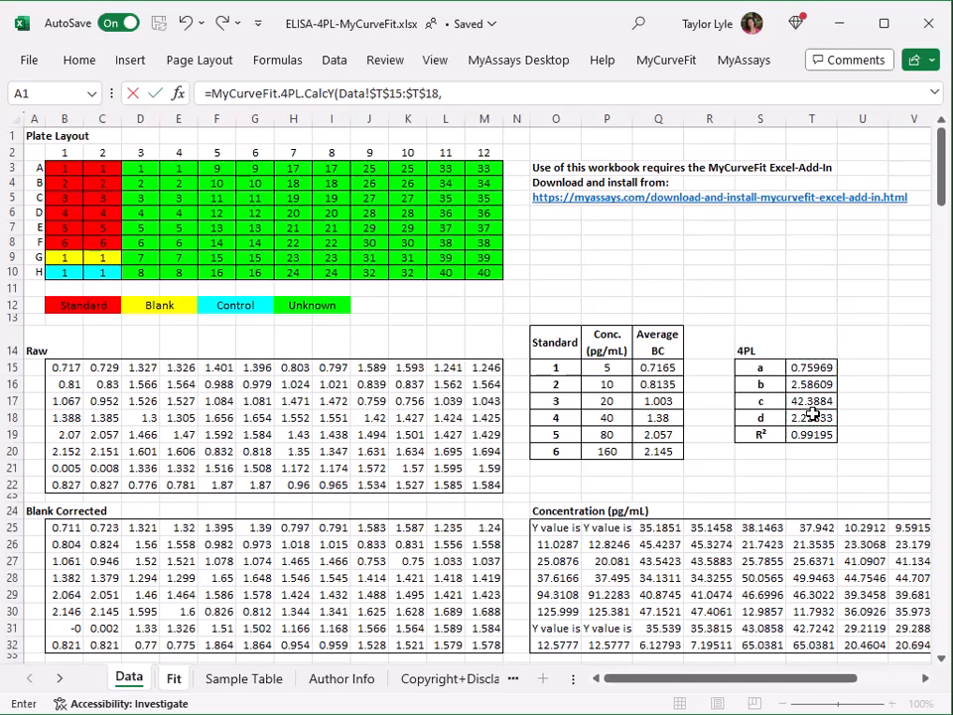
{"action": "left_click", "coordinate": [173, 681]}
{"action": "left_click", "coordinate": [122, 176]}
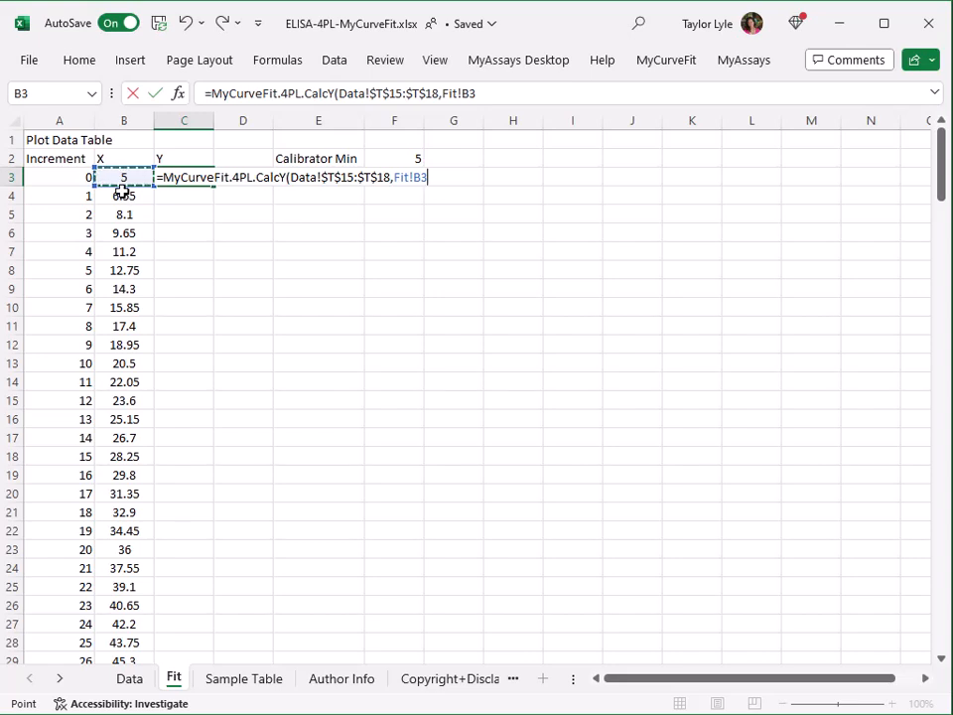
{"action": "key", "text": "Return"}
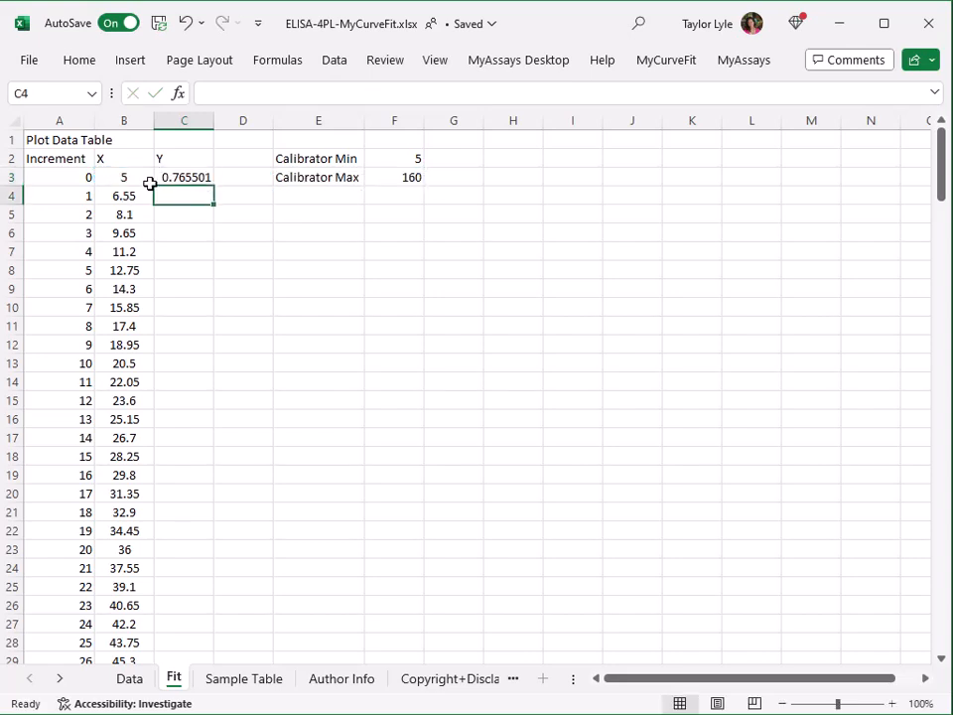
Fill the Y formula from C3 down to the last increment row, then return to the first X value in B3.
{"action": "left_click", "coordinate": [191, 177]}
{"action": "left_click_drag", "start_coordinate": [211, 184], "coordinate": [213, 704]}
{"action": "scroll", "coordinate": [307, 551], "scroll_direction": "up", "scroll_amount": 20}
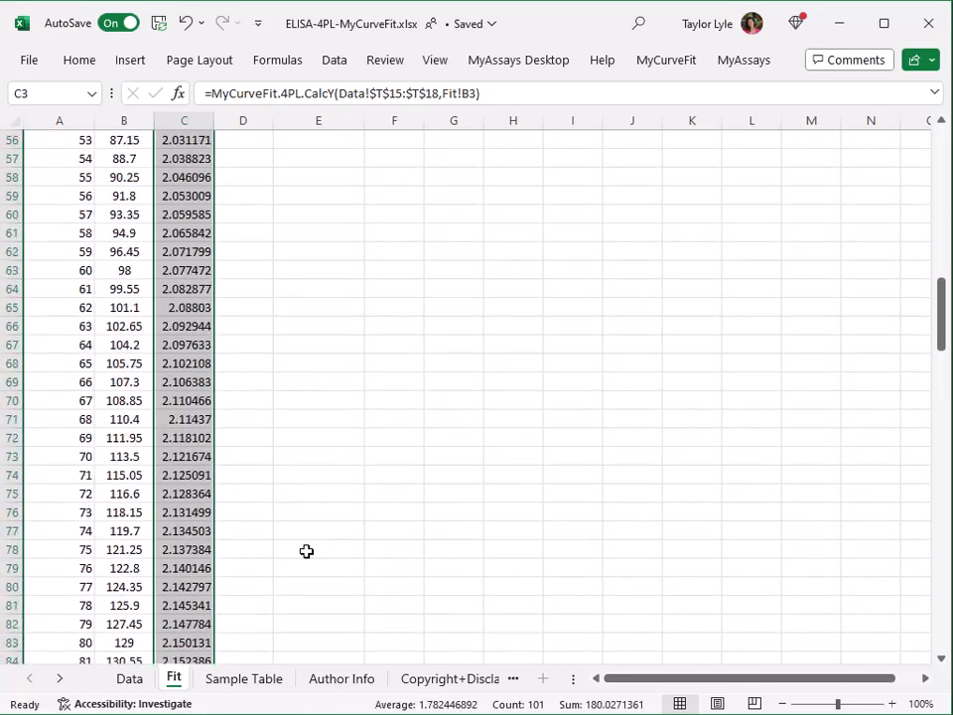
{"action": "scroll", "coordinate": [307, 551], "scroll_direction": "up", "scroll_amount": 3}
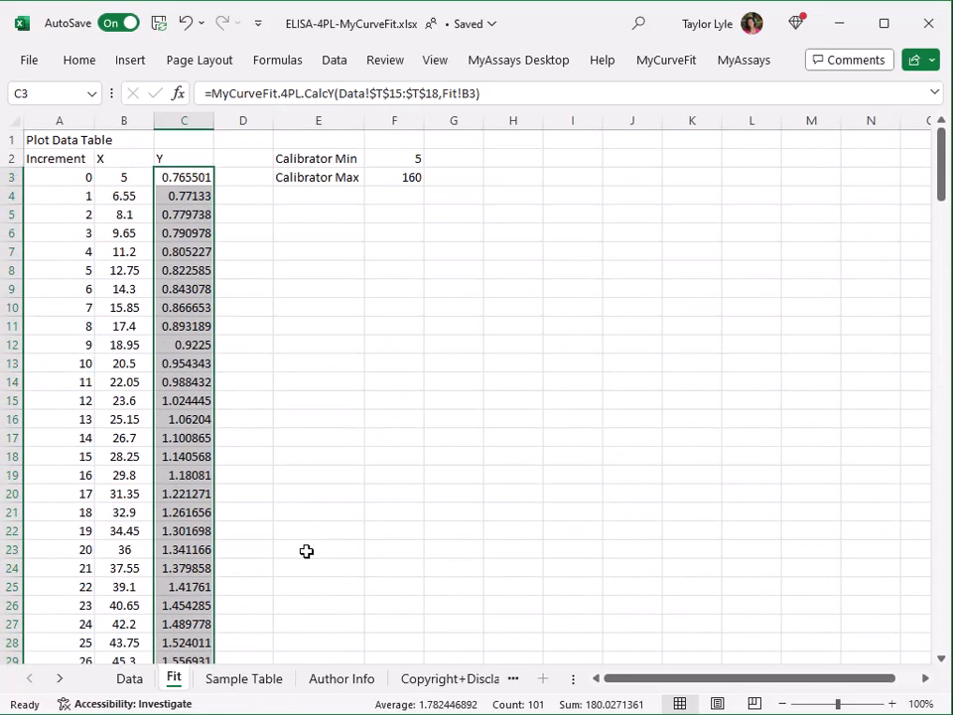
{"action": "left_click", "coordinate": [297, 476]}
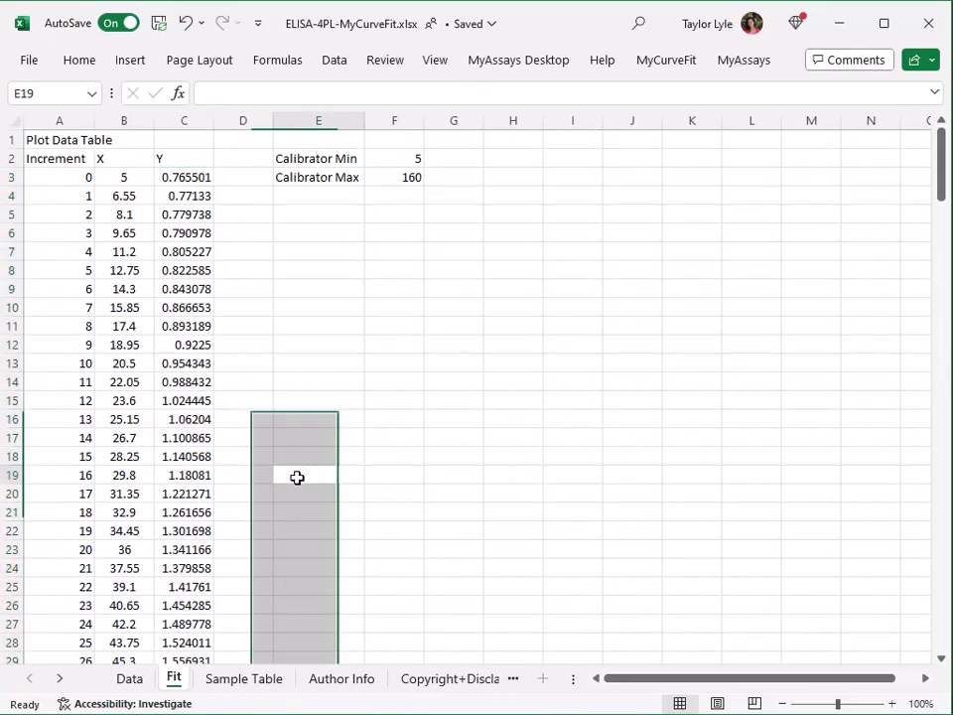
{"action": "left_click", "coordinate": [144, 176]}
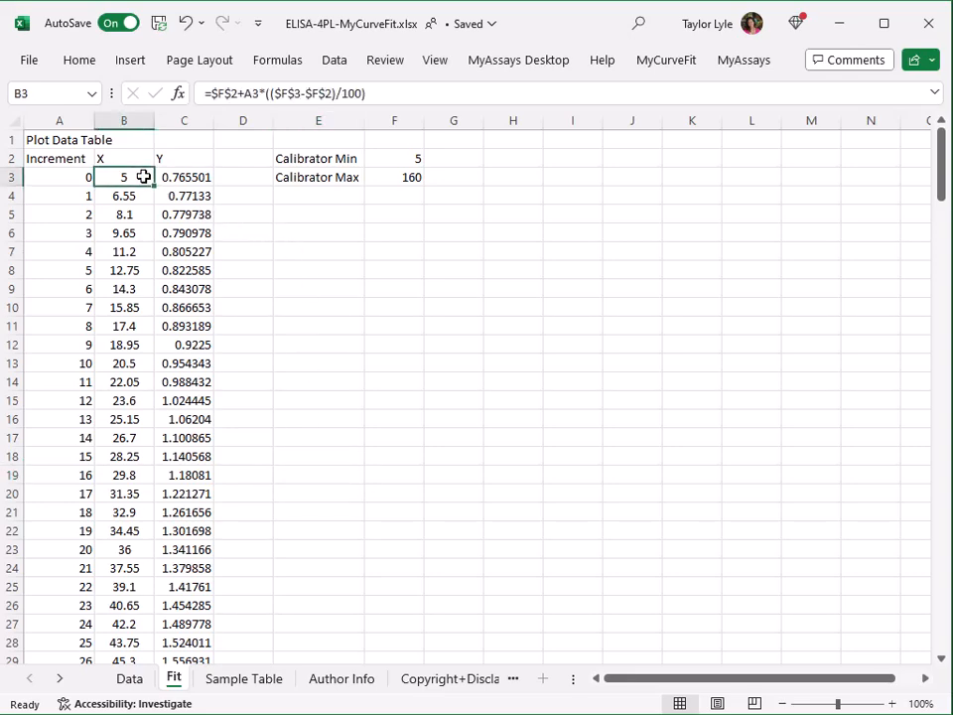
Insert a markers-only scatter chart of the X and Y values in B3:C103.
{"action": "key", "text": "shift+Right"}
{"action": "key", "text": "ctrl+shift+Down"}
{"action": "left_click", "coordinate": [134, 60]}
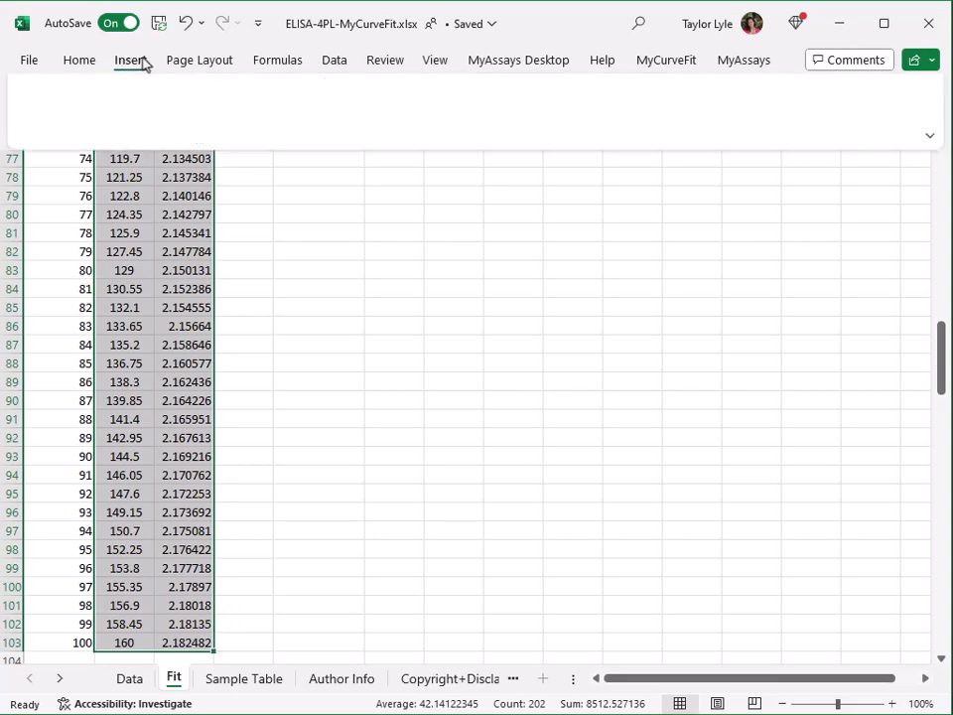
{"action": "left_click", "coordinate": [278, 139]}
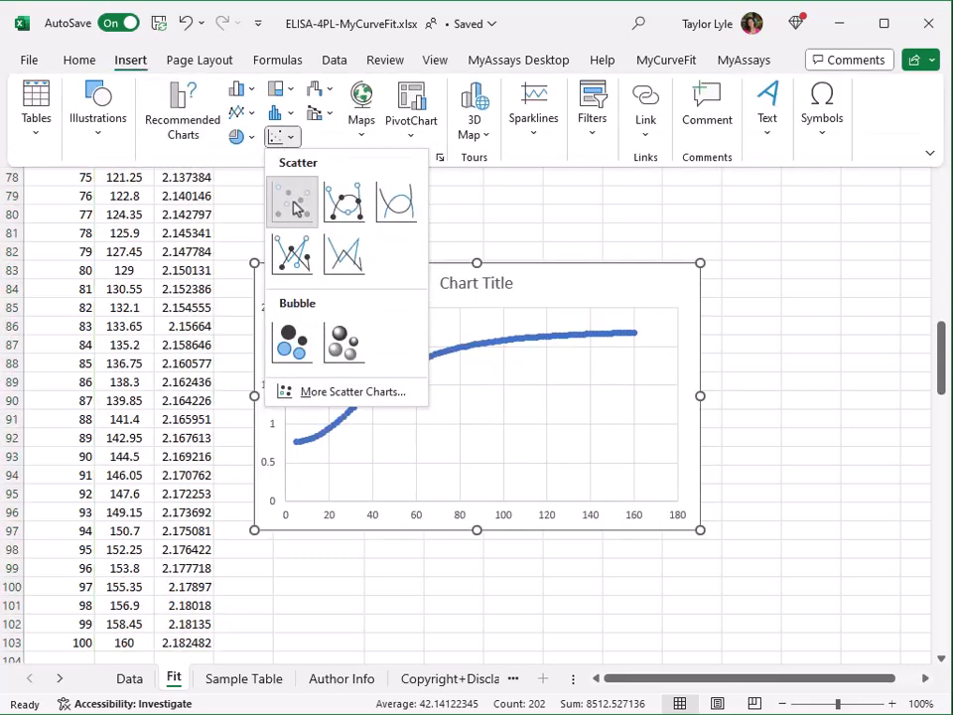
{"action": "left_click", "coordinate": [295, 206]}
Give the fitted curve's data series a solid line.
{"action": "right_click", "coordinate": [480, 348]}
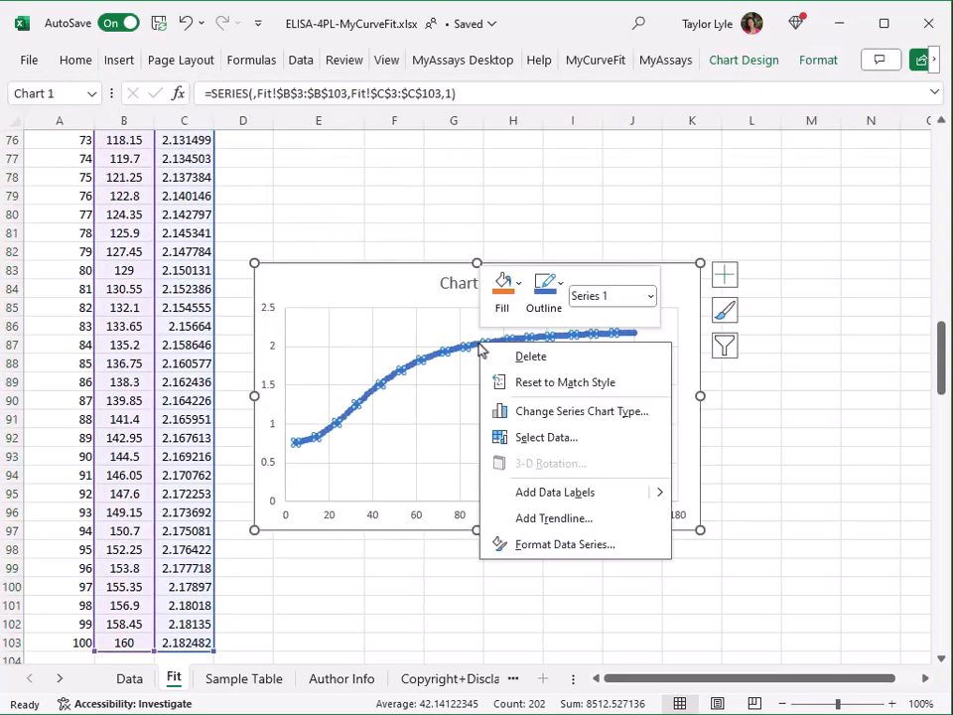
{"action": "left_click", "coordinate": [543, 546]}
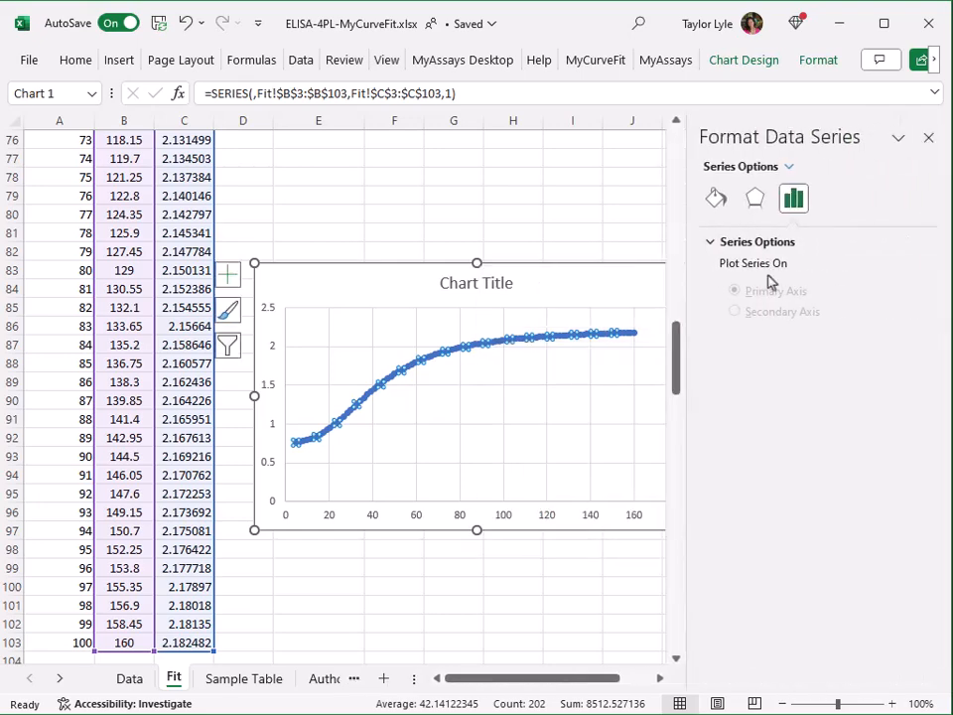
{"action": "left_click", "coordinate": [716, 198]}
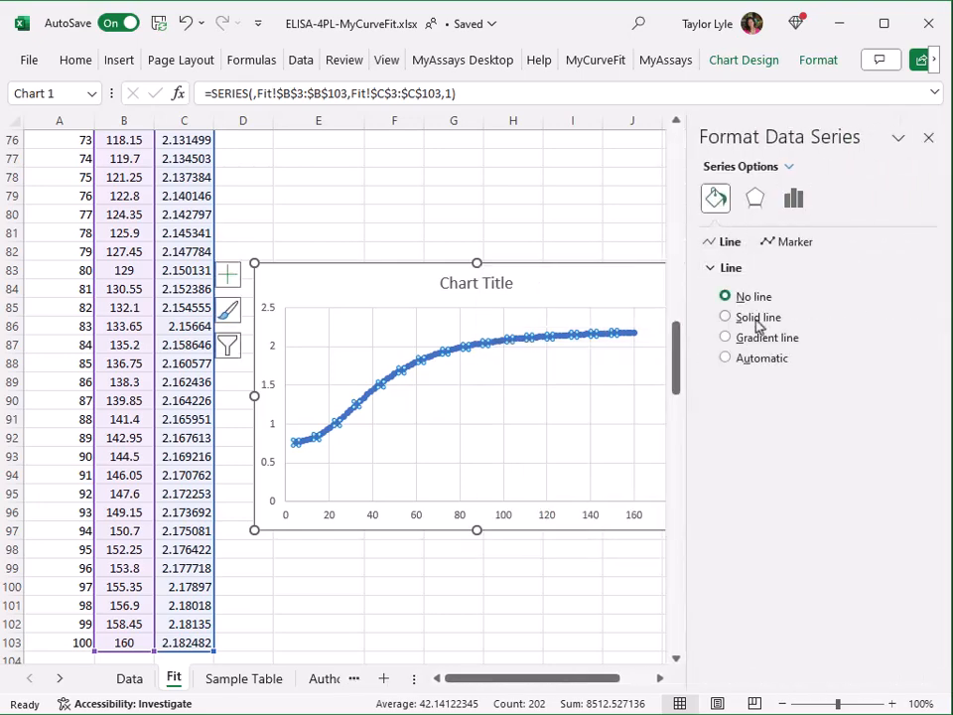
{"action": "left_click", "coordinate": [758, 320]}
{"action": "scroll", "coordinate": [772, 569], "scroll_direction": "down", "scroll_amount": 2}
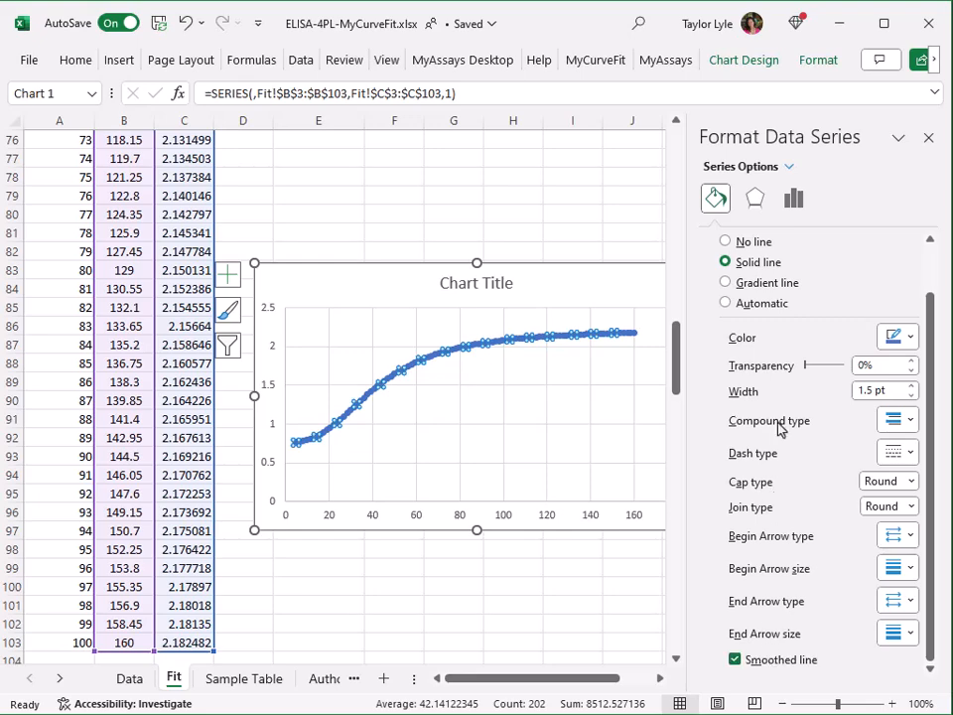
{"action": "scroll", "coordinate": [775, 248], "scroll_direction": "up", "scroll_amount": 2}
Set the fitted curve series' marker option to None.
{"action": "left_click", "coordinate": [791, 243]}
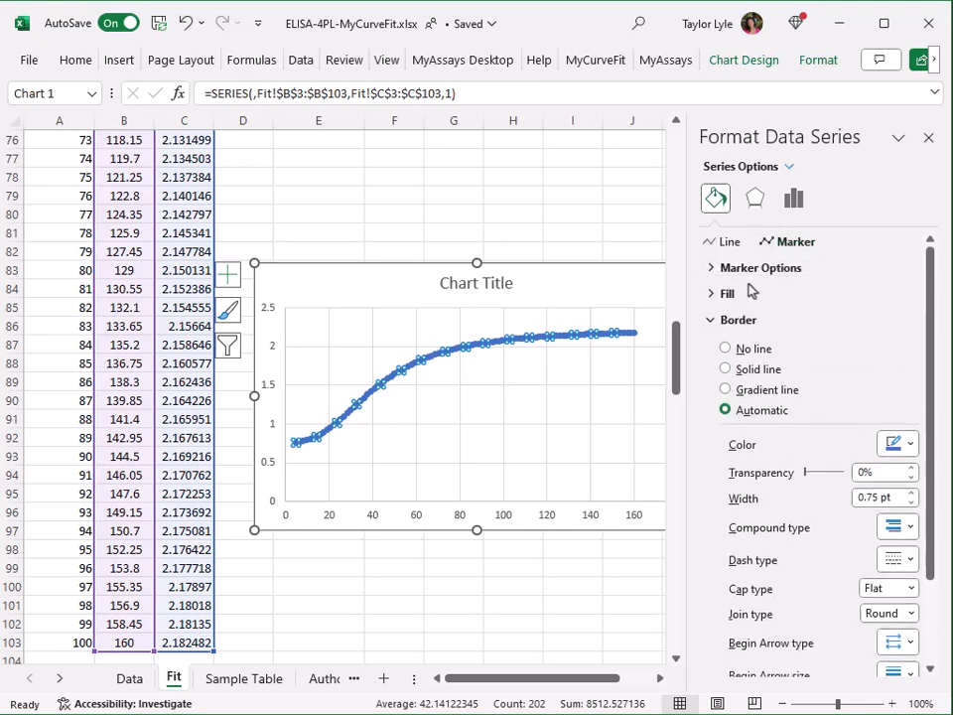
{"action": "left_click", "coordinate": [740, 267]}
{"action": "left_click", "coordinate": [730, 315]}
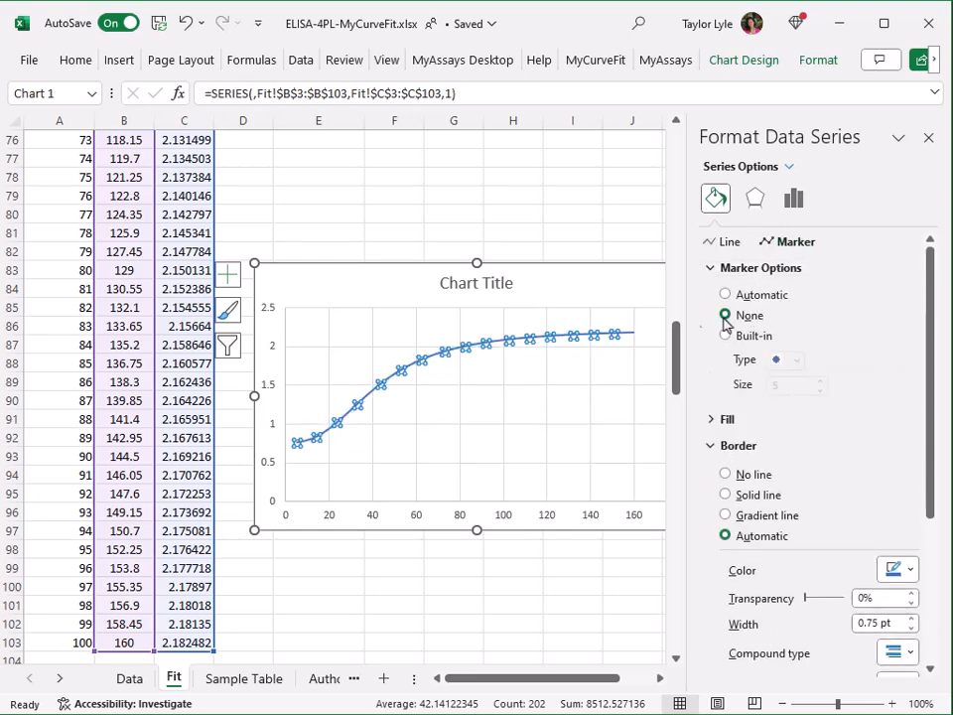
Add a second series to the chart, using the standard concentrations in Data!$P$15:$P$20 as X values.
{"action": "right_click", "coordinate": [359, 360]}
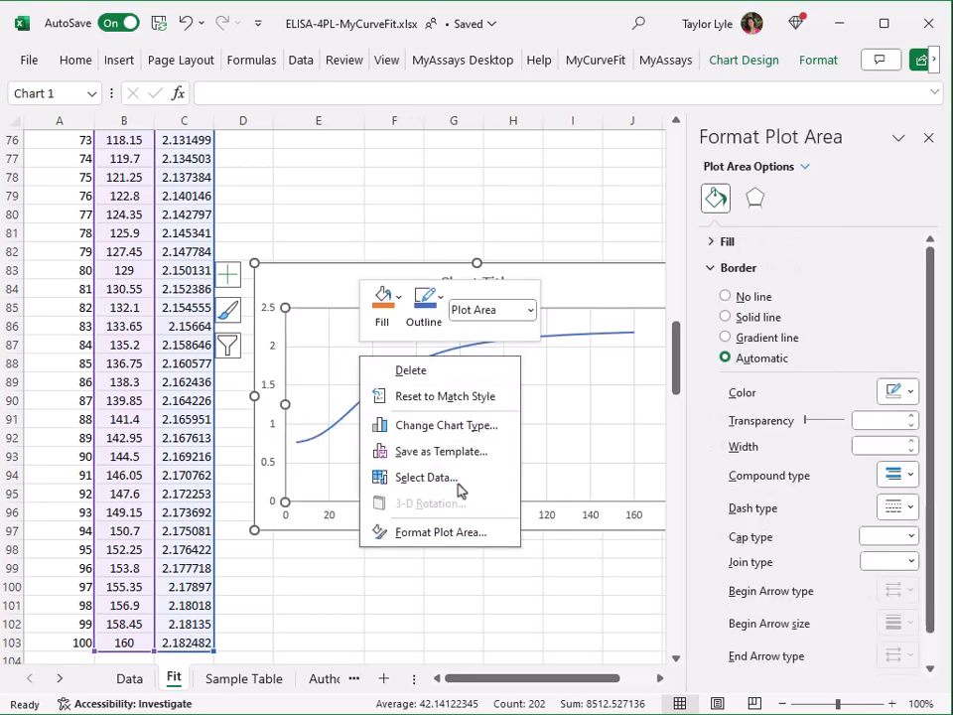
{"action": "left_click", "coordinate": [407, 477]}
{"action": "left_click", "coordinate": [294, 347]}
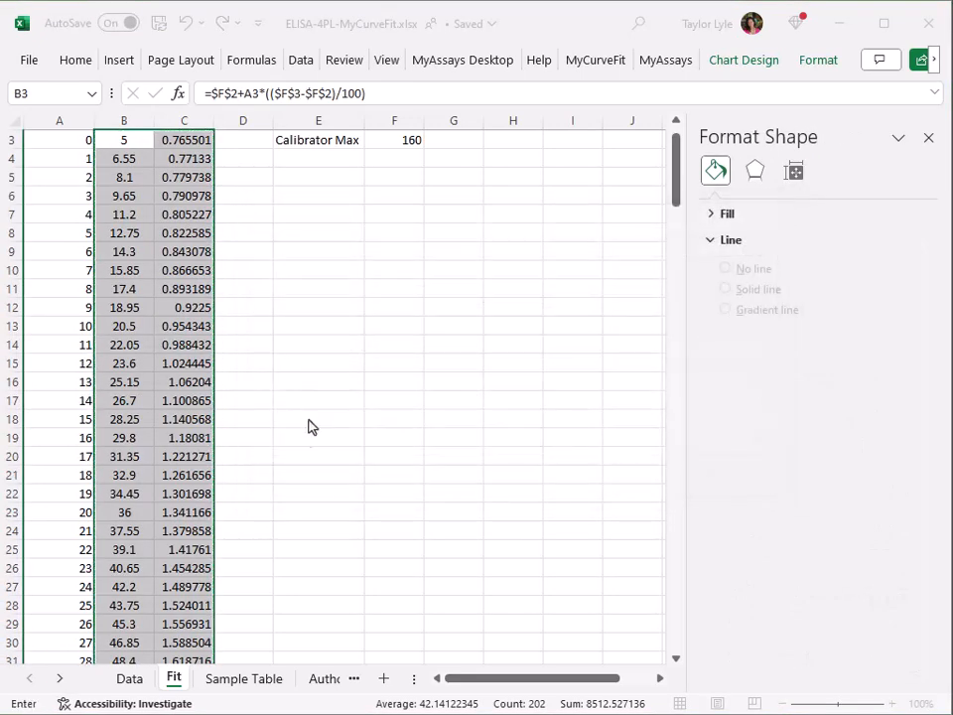
{"action": "left_click", "coordinate": [141, 681]}
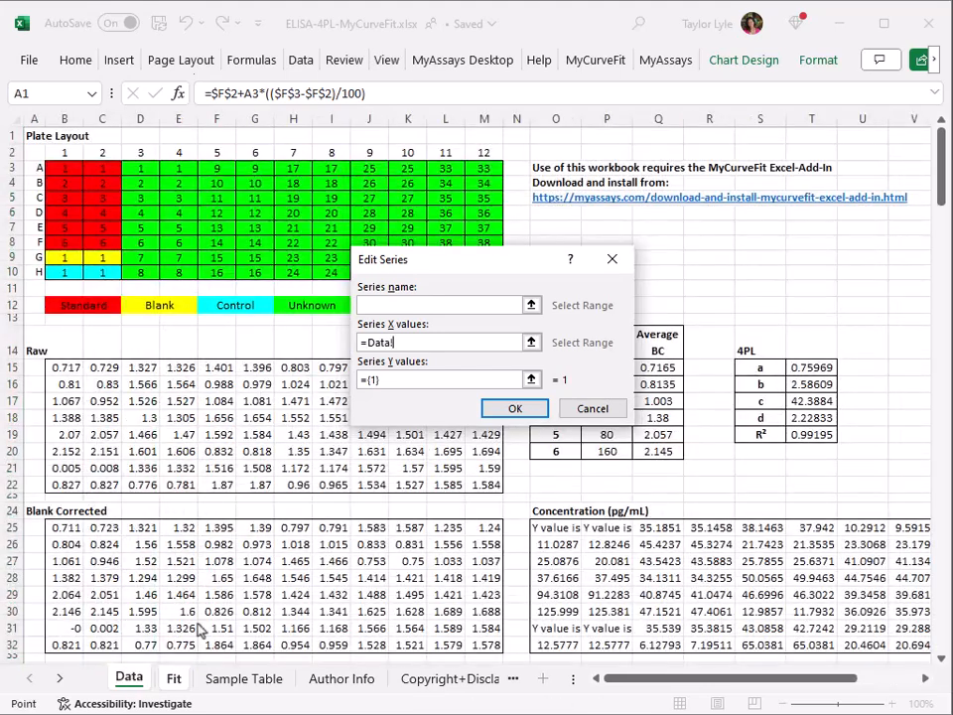
{"action": "left_click_drag", "start_coordinate": [483, 264], "coordinate": [327, 247]}
{"action": "left_click_drag", "start_coordinate": [607, 367], "coordinate": [606, 451]}
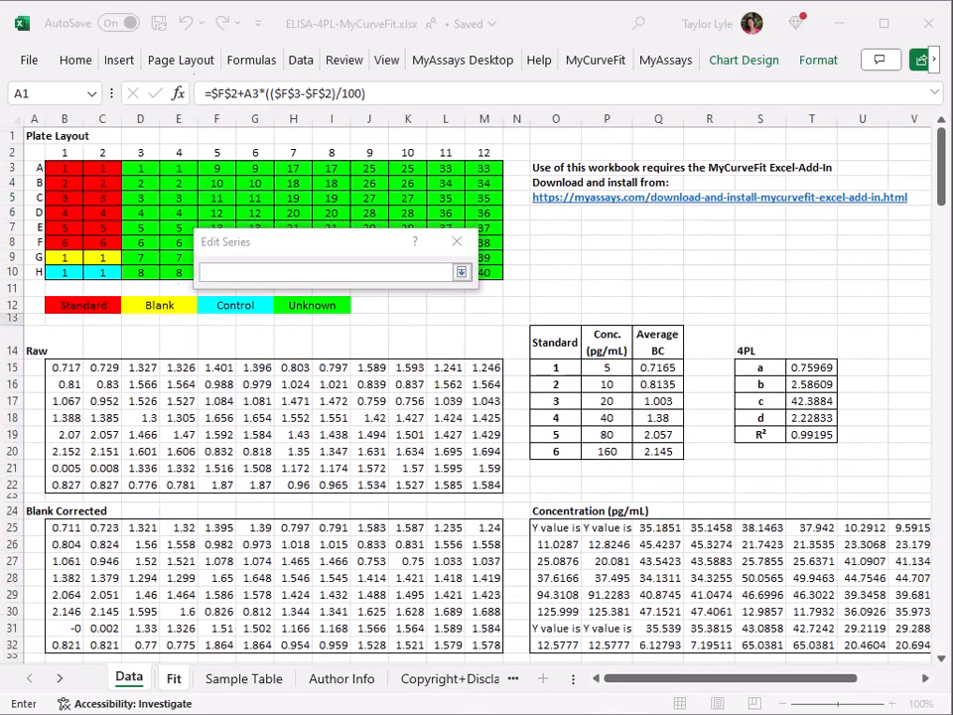
Set the new series' Y values to the Average BC range Data!$Q$15:$Q$20 and accept the data source changes.
{"action": "left_click_drag", "start_coordinate": [653, 366], "coordinate": [657, 453]}
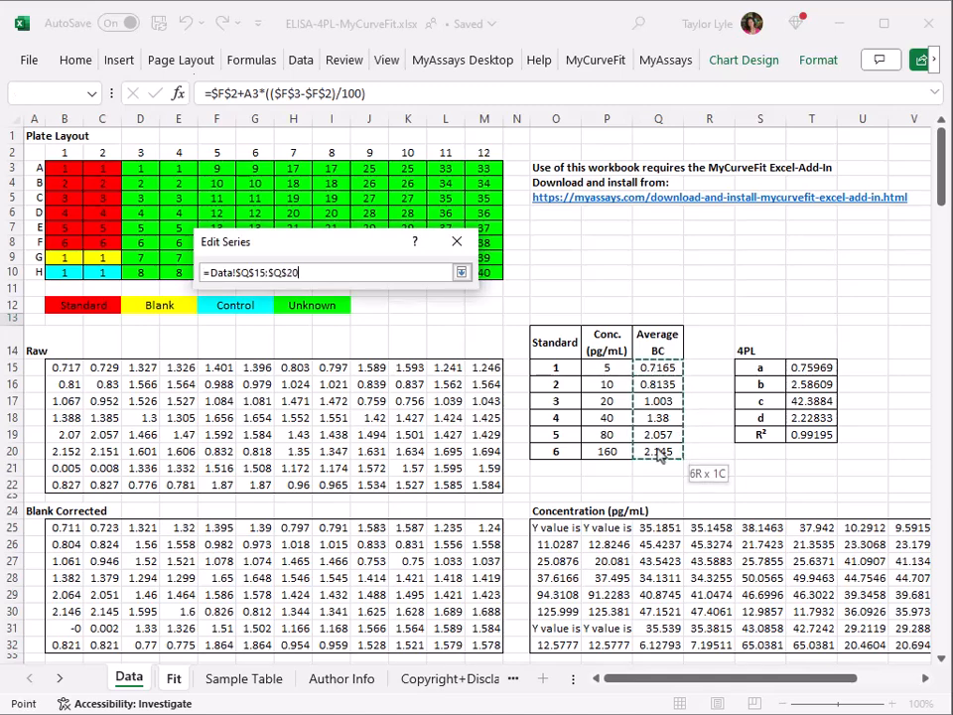
{"action": "left_click", "coordinate": [461, 271]}
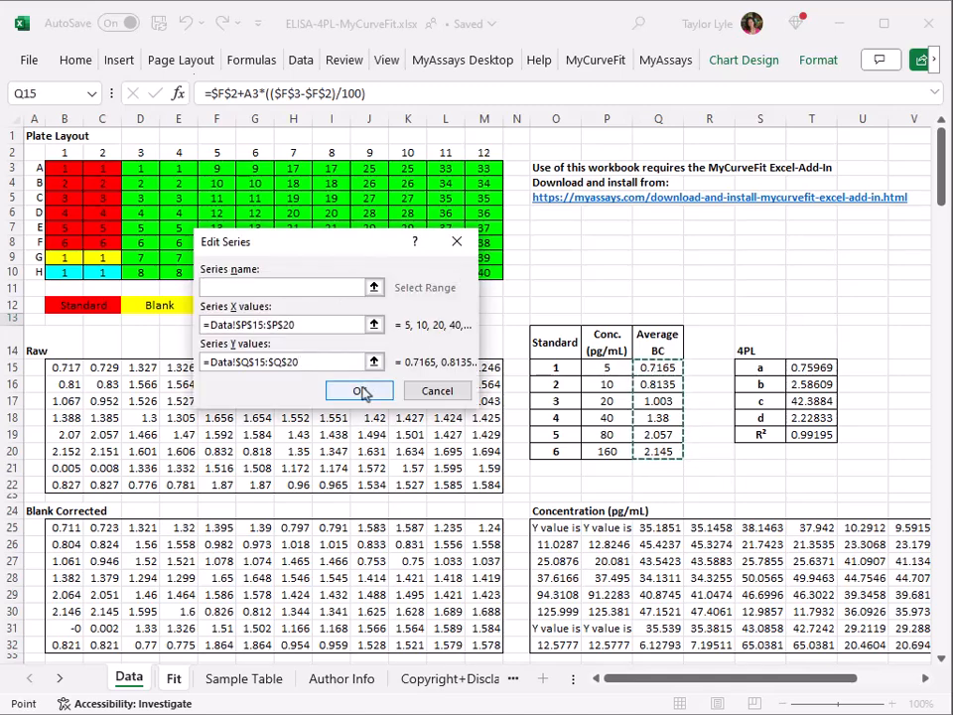
{"action": "left_click", "coordinate": [361, 390]}
{"action": "left_click", "coordinate": [660, 448]}
Format the standards series with automatic markers and no connecting line.
{"action": "right_click", "coordinate": [422, 311]}
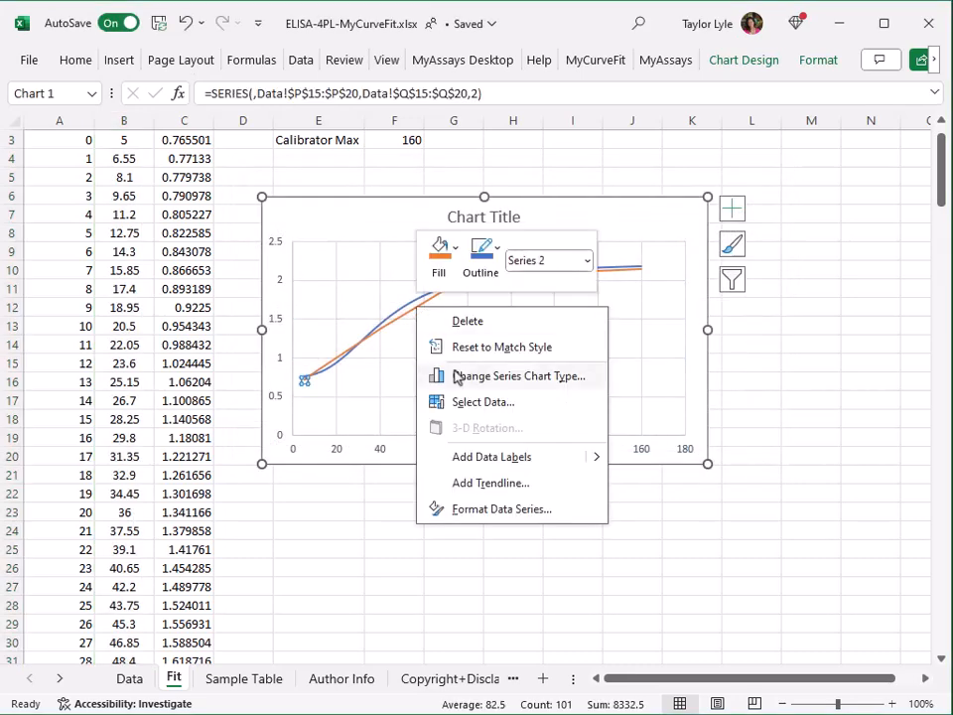
{"action": "left_click", "coordinate": [498, 507]}
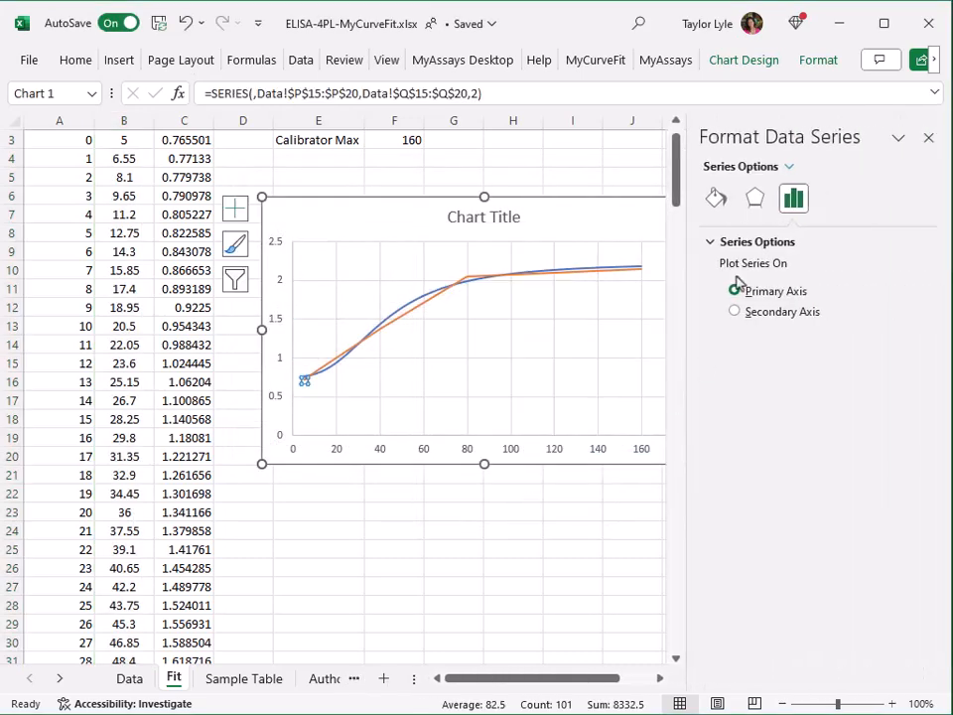
{"action": "left_click", "coordinate": [719, 203]}
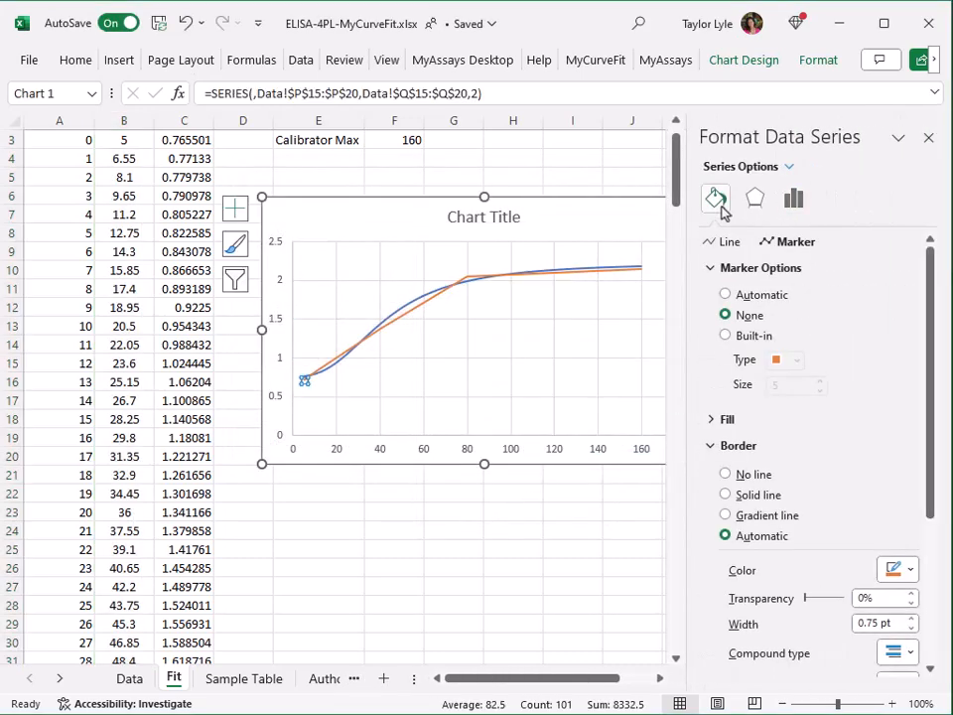
{"action": "left_click", "coordinate": [759, 295]}
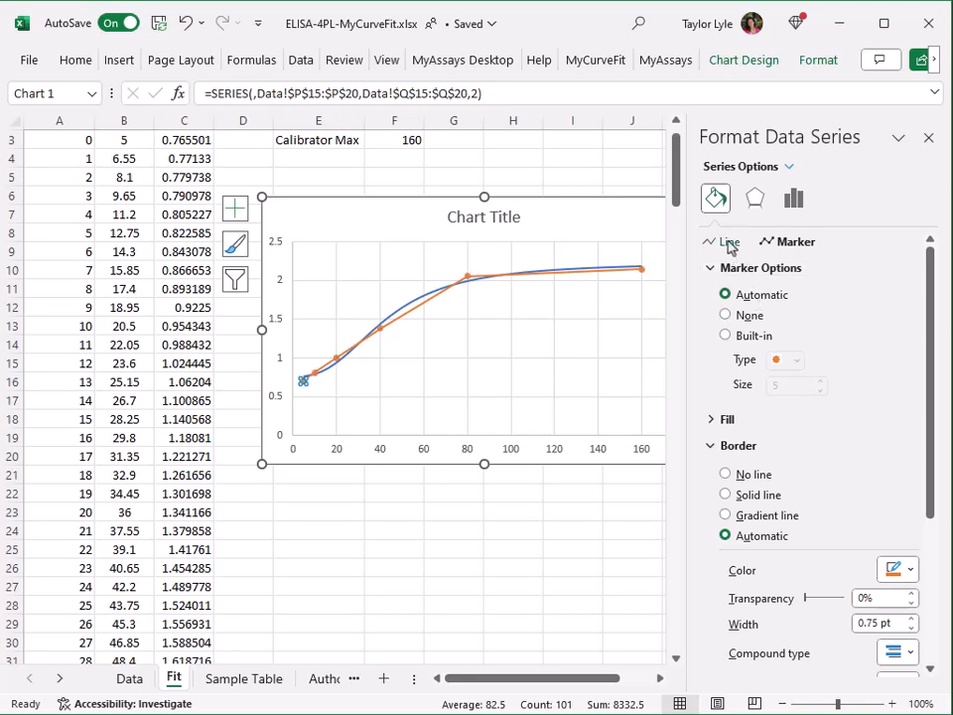
{"action": "left_click", "coordinate": [729, 242]}
{"action": "left_click", "coordinate": [744, 298]}
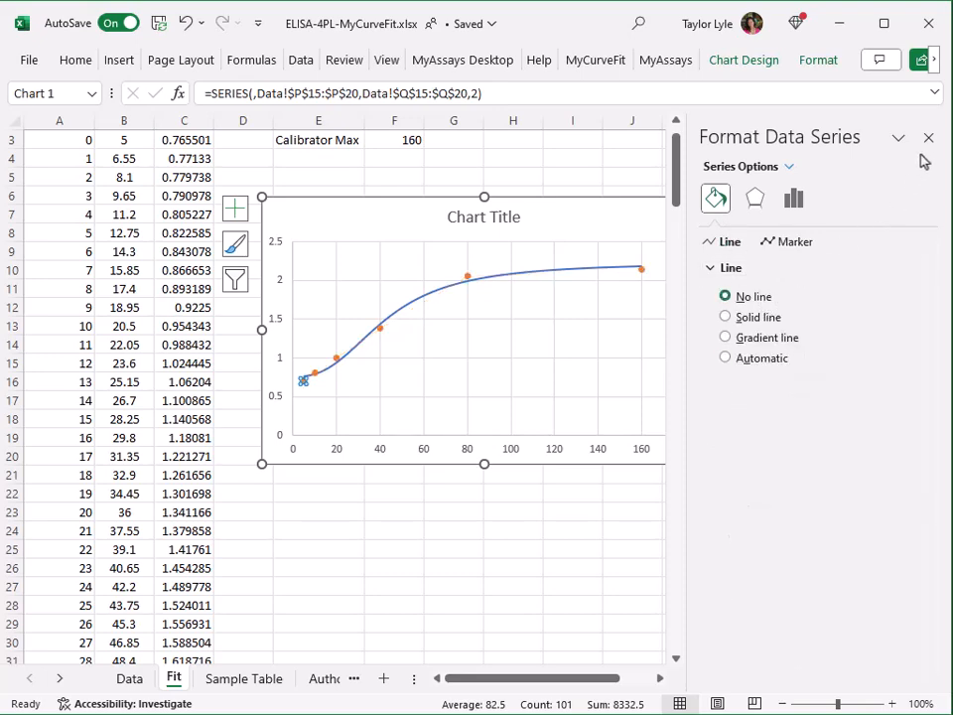
Switch the chart's horizontal axis to a logarithmic scale, then close the axis formatting and deselect the chart.
{"action": "right_click", "coordinate": [510, 451]}
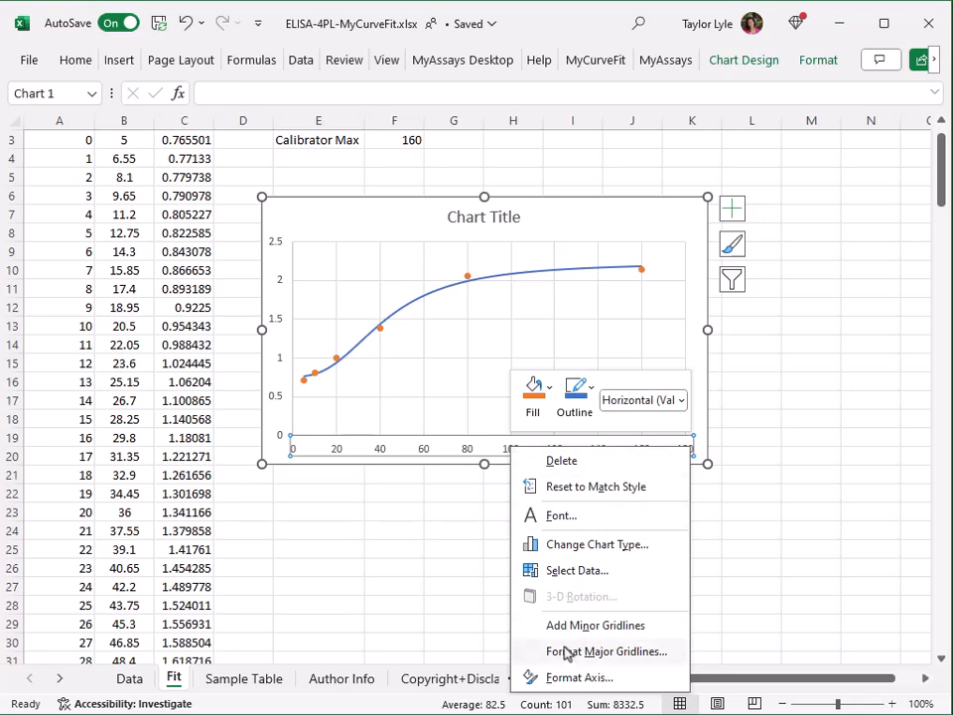
{"action": "left_click", "coordinate": [569, 678]}
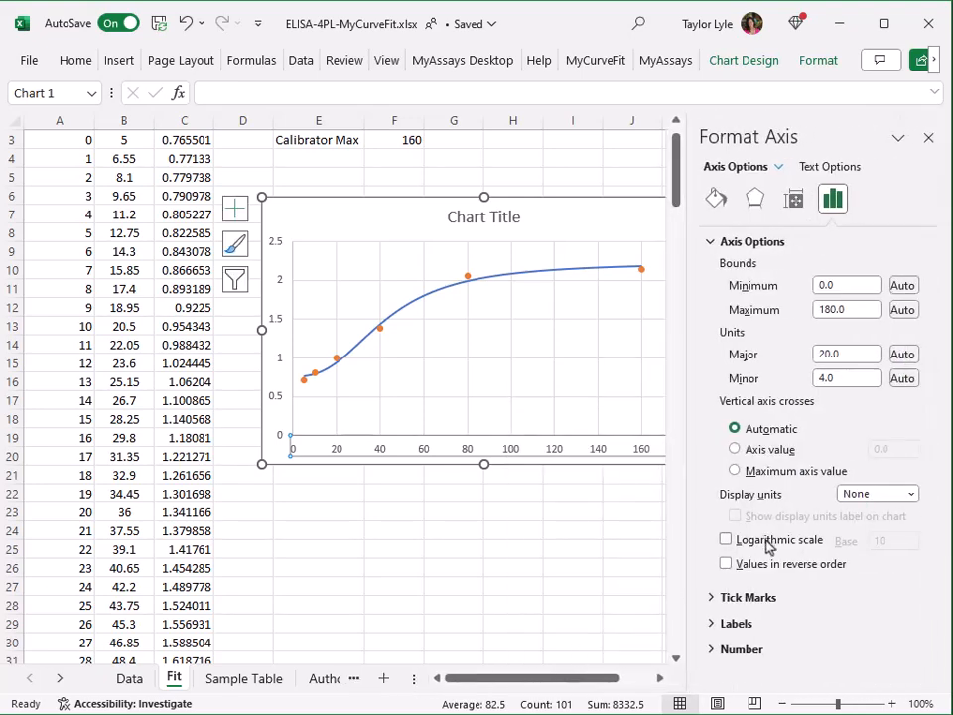
{"action": "left_click", "coordinate": [767, 546]}
{"action": "left_click", "coordinate": [928, 137]}
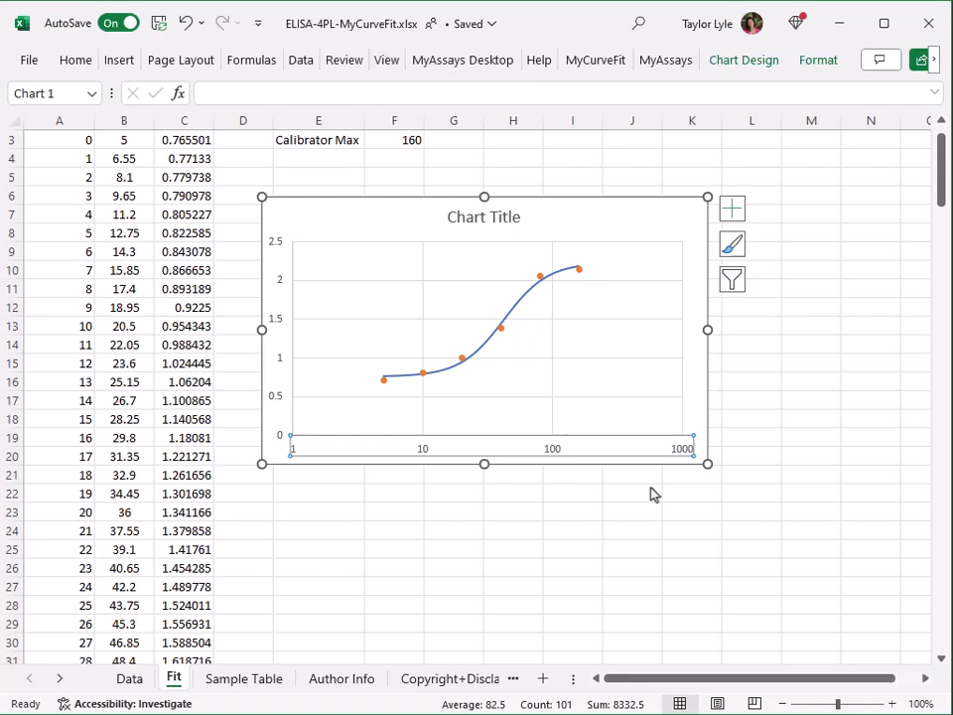
{"action": "left_click", "coordinate": [360, 510]}
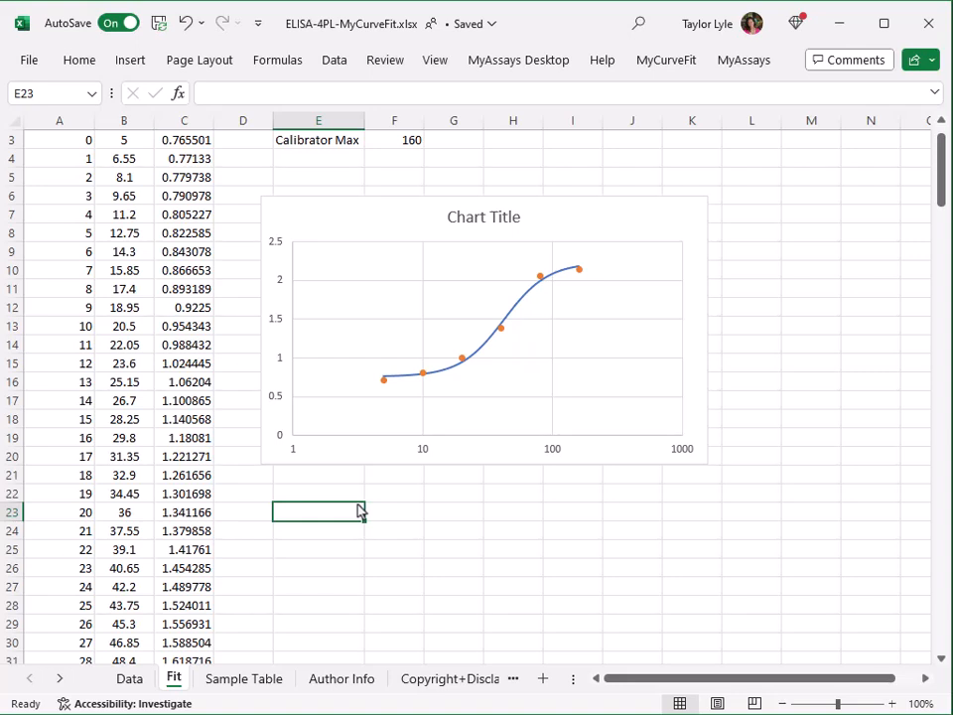
On the Data sheet, replace the standard concentrations in P15:P20 with 400, 200, 100, 50, 25 and 12.5.
{"action": "left_click", "coordinate": [131, 679]}
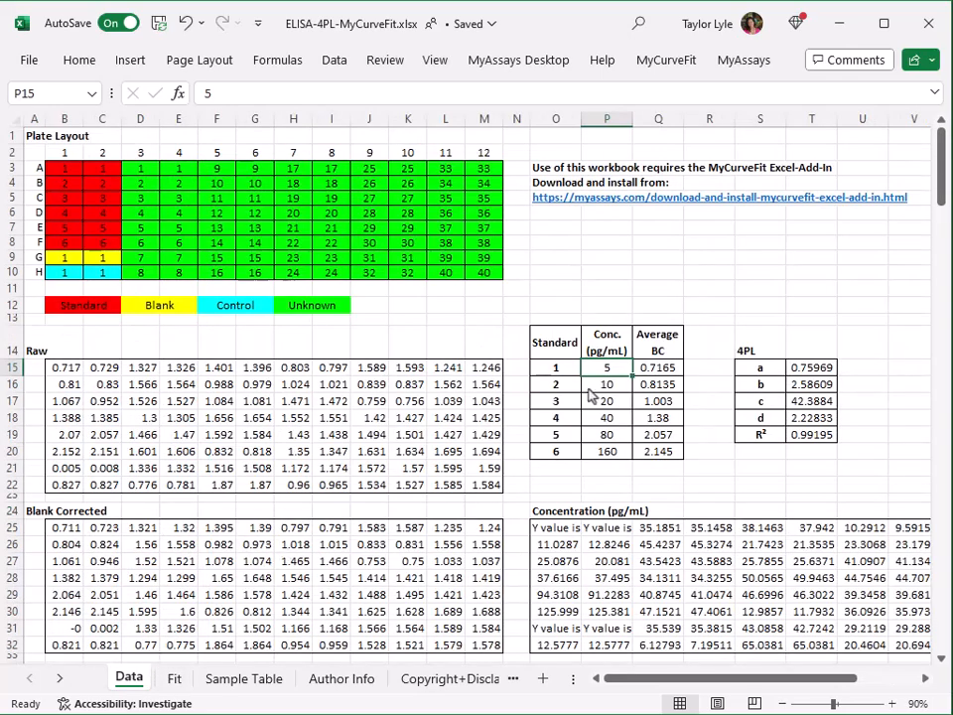
{"action": "type", "text": "400"}
{"action": "key", "text": "Return"}
{"action": "type", "text": "200"}
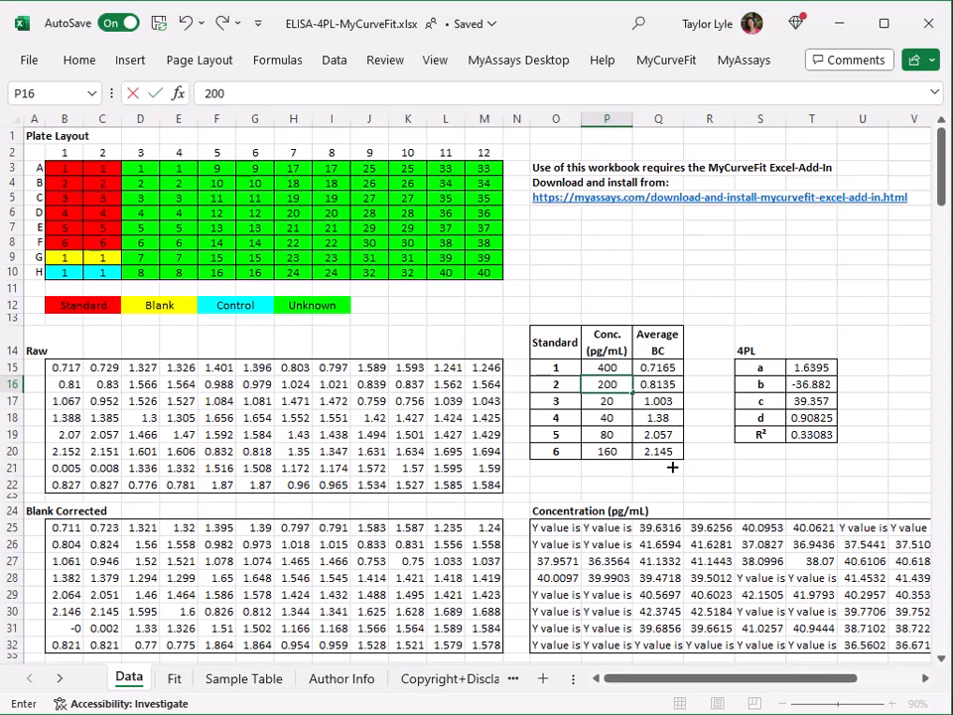
{"action": "key", "text": "Return"}
{"action": "type", "text": "100"}
{"action": "key", "text": "Return"}
{"action": "type", "text": "50"}
{"action": "key", "text": "Return"}
{"action": "type", "text": "2.5"}
{"action": "key", "text": "Return"}
{"action": "type", "text": "12.5"}
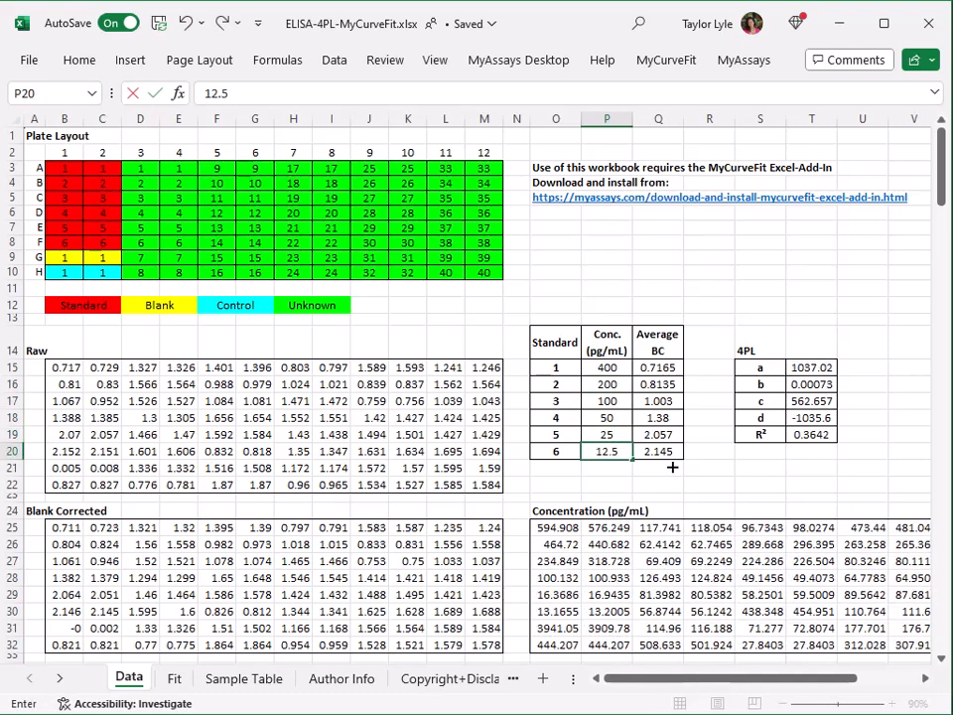
{"action": "key", "text": "Return"}
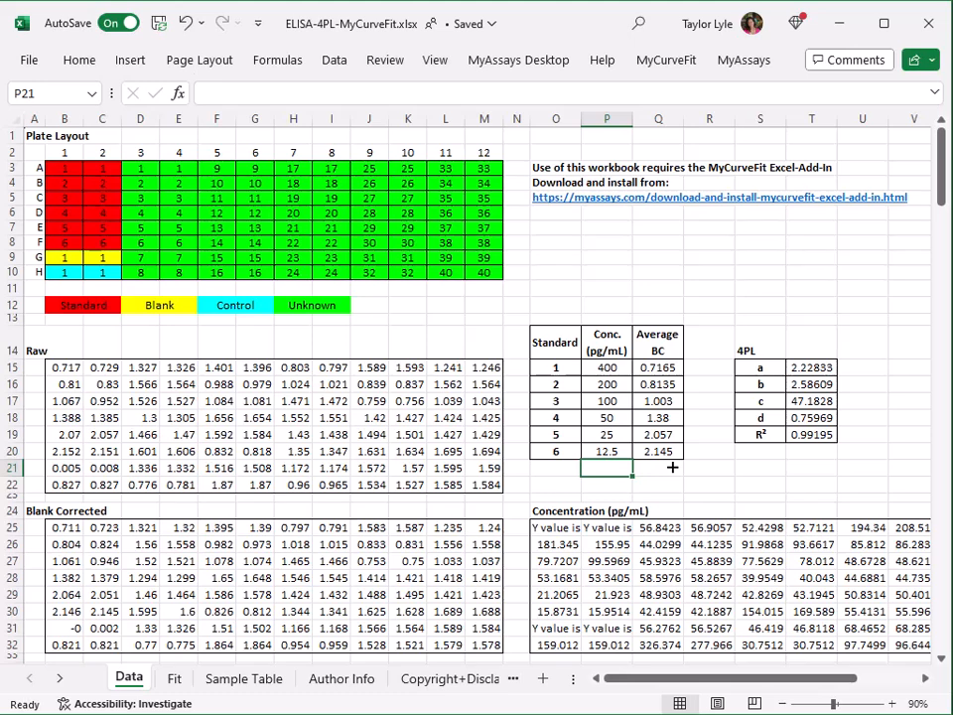
Examine the Fit sheet's plot data table down to the last increment and its chart for the new standard concentrations.
{"action": "left_click", "coordinate": [173, 679]}
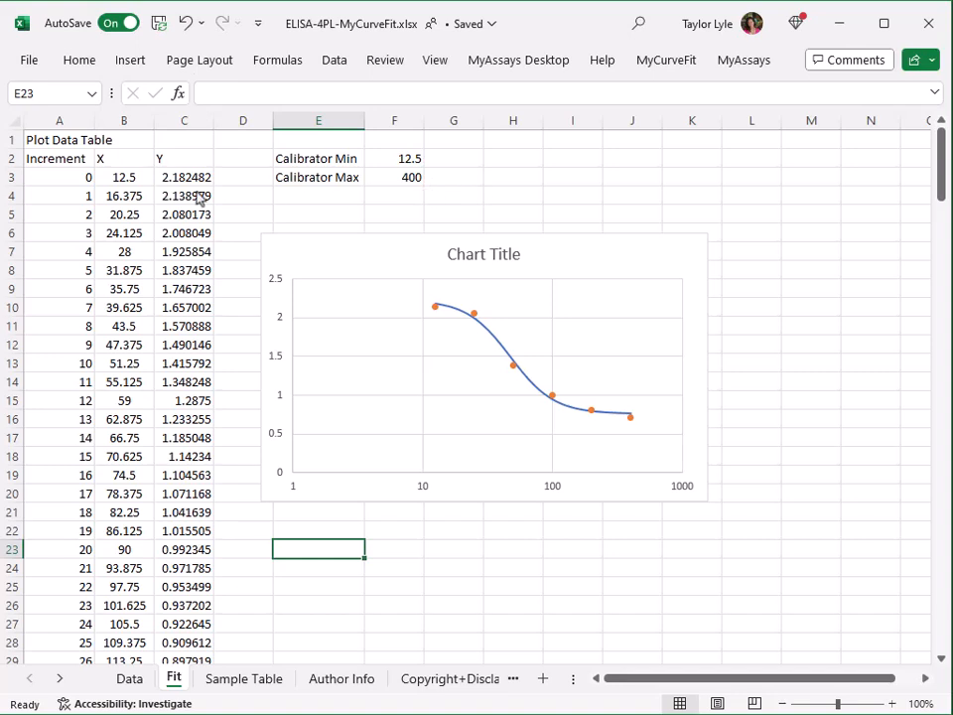
{"action": "scroll", "coordinate": [139, 365], "scroll_direction": "down", "scroll_amount": 11}
{"action": "scroll", "coordinate": [139, 366], "scroll_direction": "down", "scroll_amount": 18}
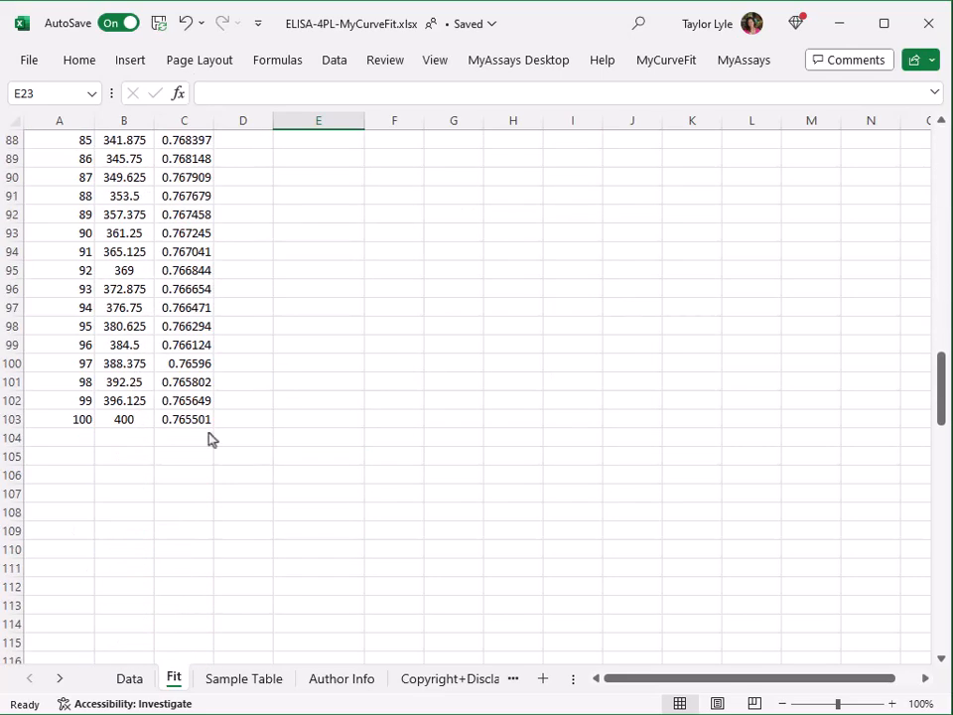
{"action": "scroll", "coordinate": [407, 412], "scroll_direction": "up", "scroll_amount": 20}
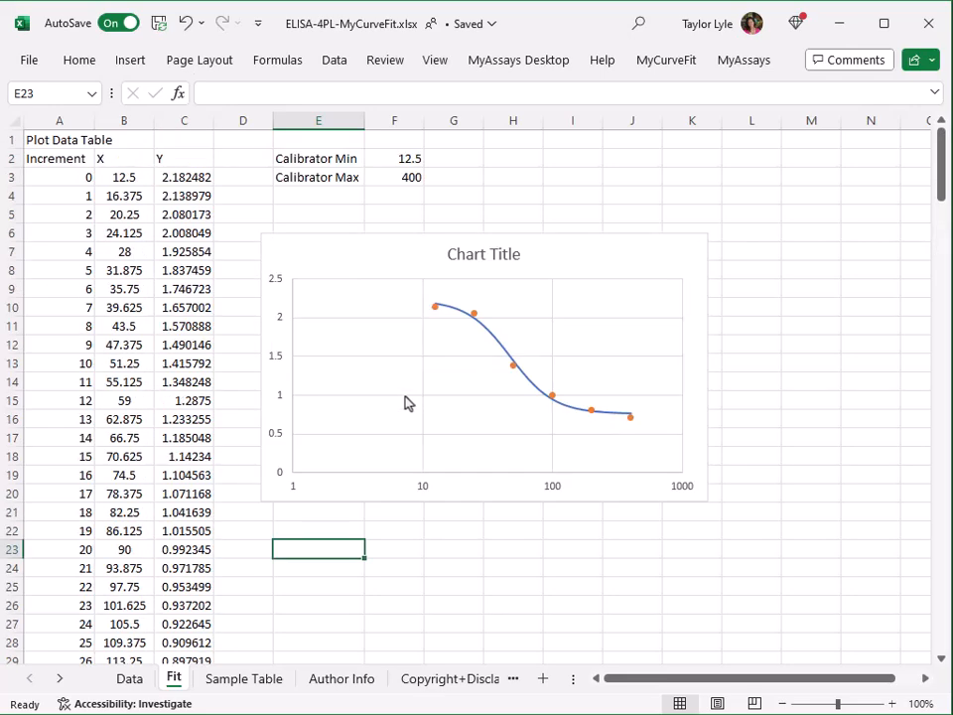